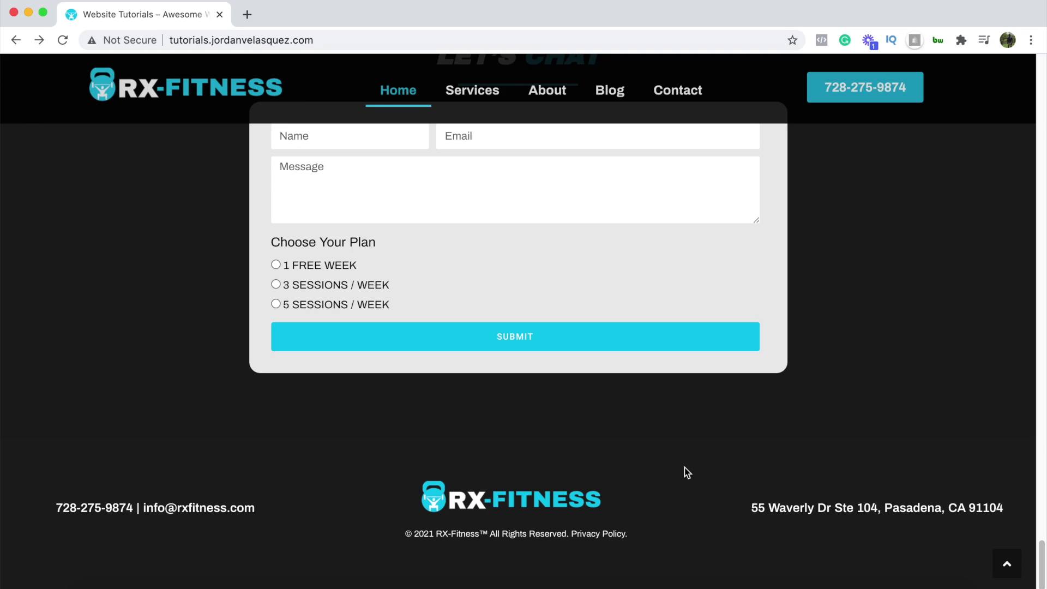
Check the live site's footer in a narrow mobile-width window, then back at full desktop width.
left_click_drag(1043, 486, 165, 521)
scroll(153, 455, "down", 15)
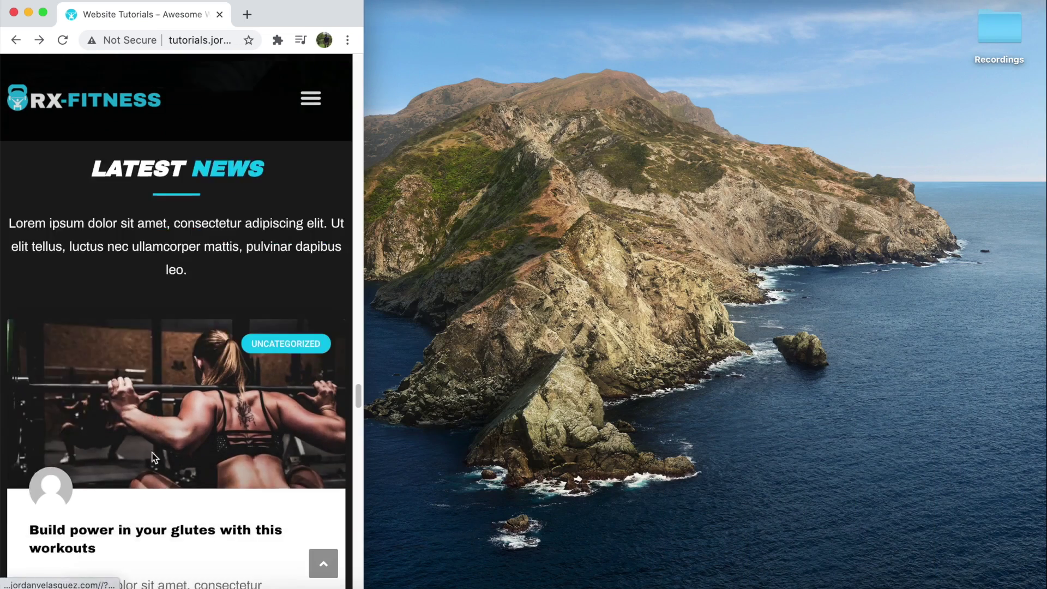
scroll(154, 457, "down", 15)
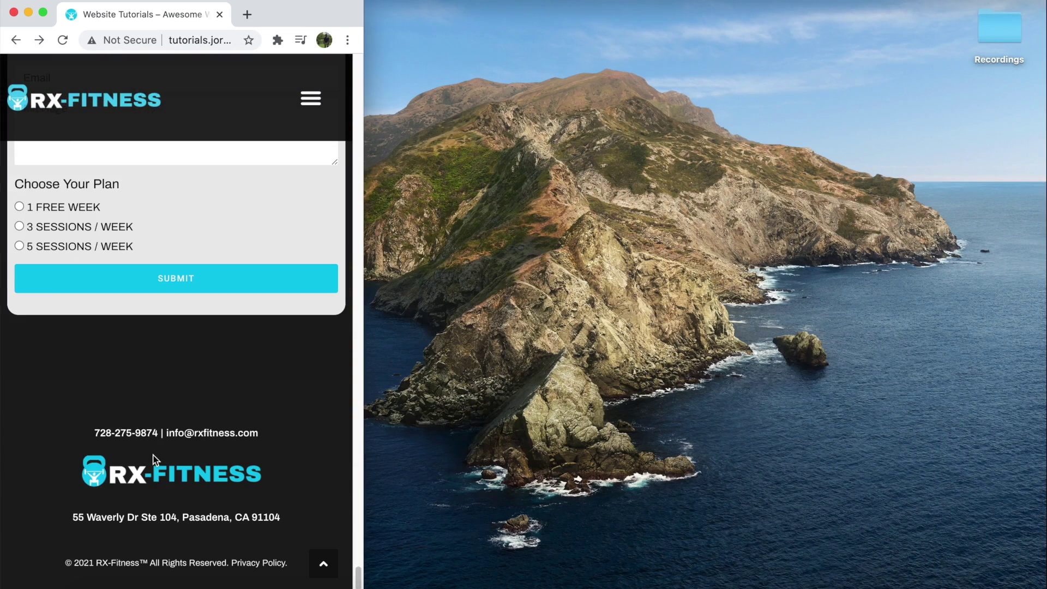
left_click_drag(361, 434, 1041, 415)
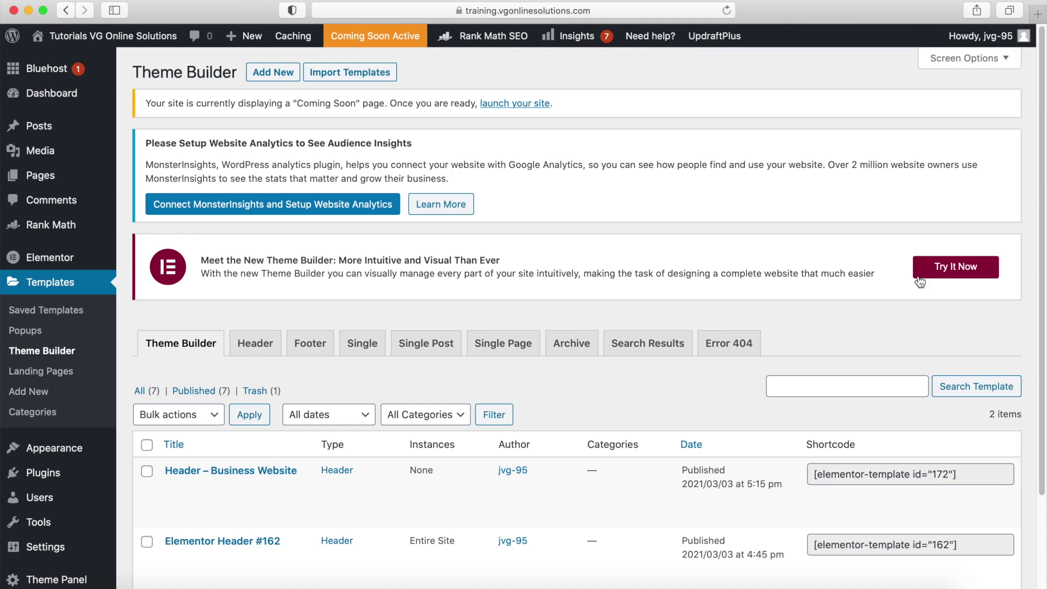
Open the Theme Builder's Footer templates and start a new footer.
left_click(960, 273)
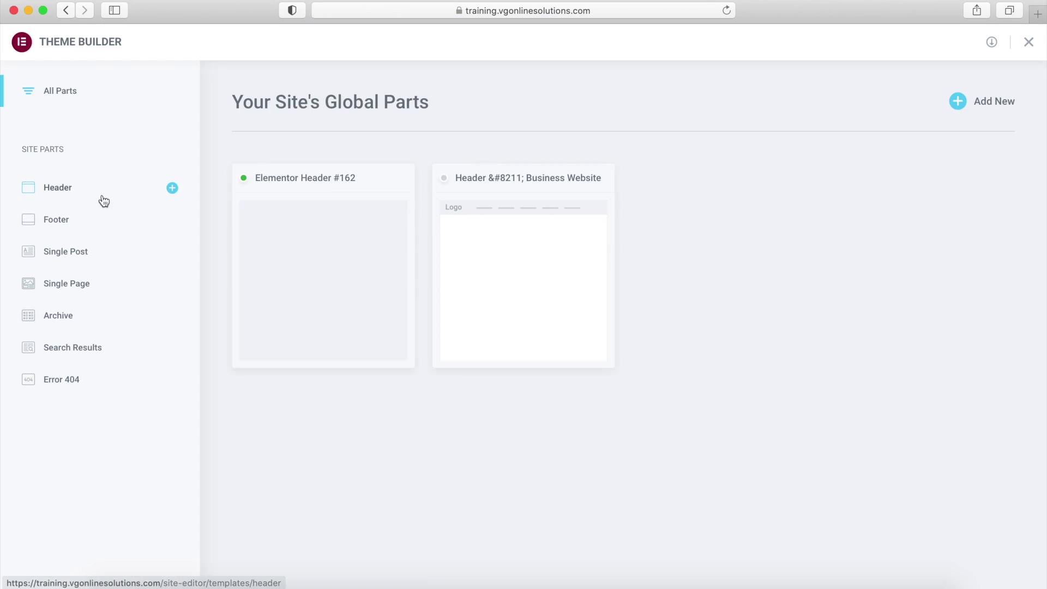
left_click(47, 220)
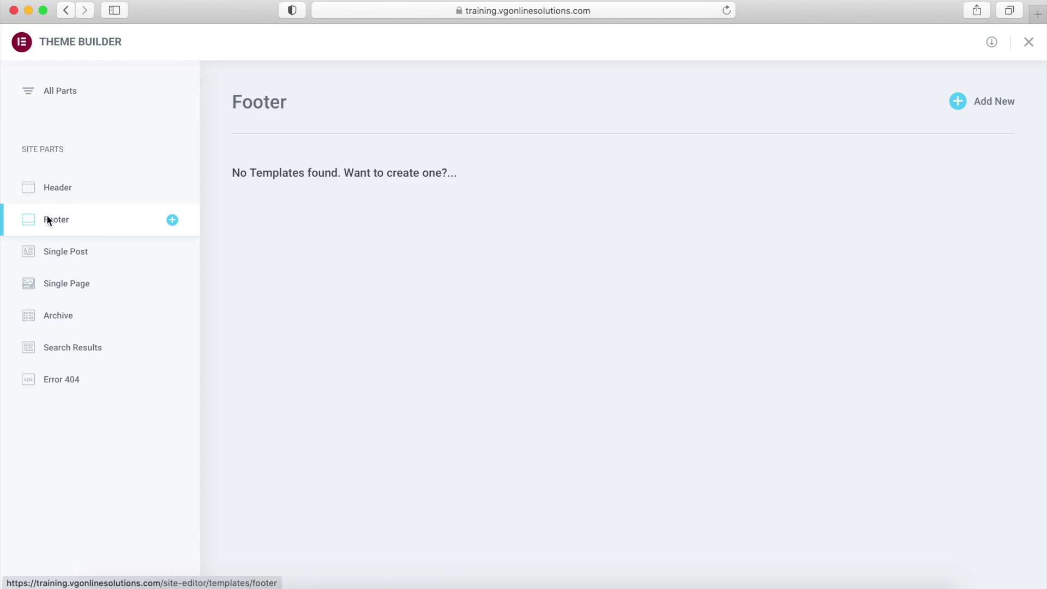
left_click(987, 102)
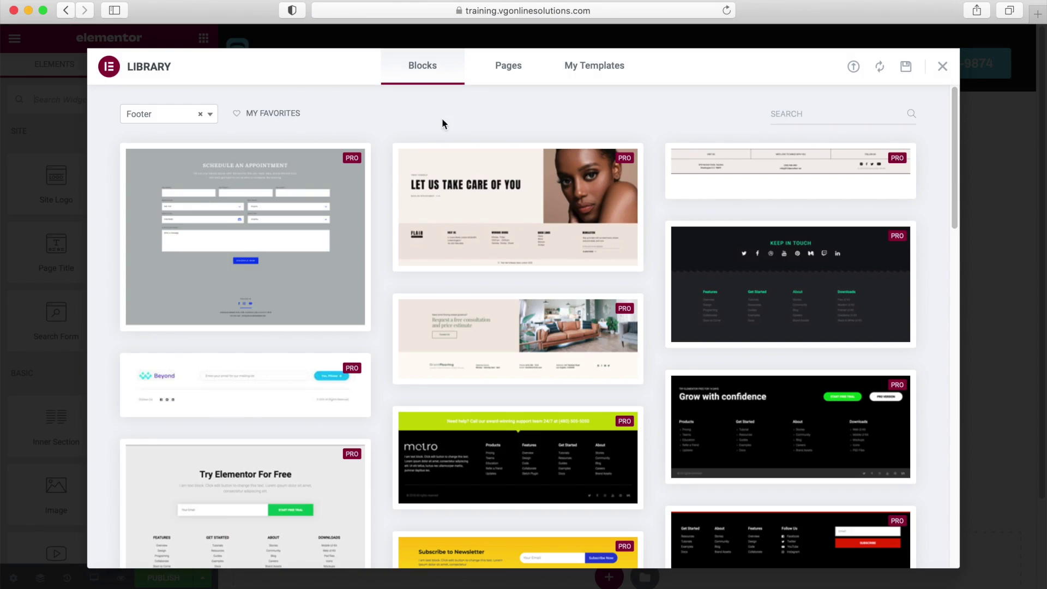
Close the block library without inserting a block and compare against the live site's reference footer.
mouse_move(549, 188)
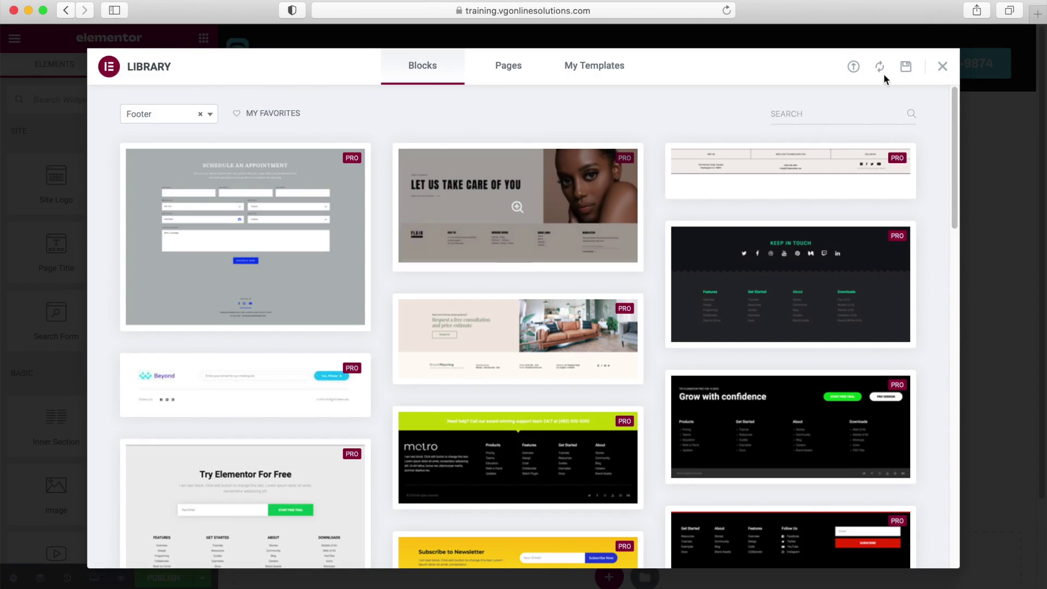
left_click(942, 66)
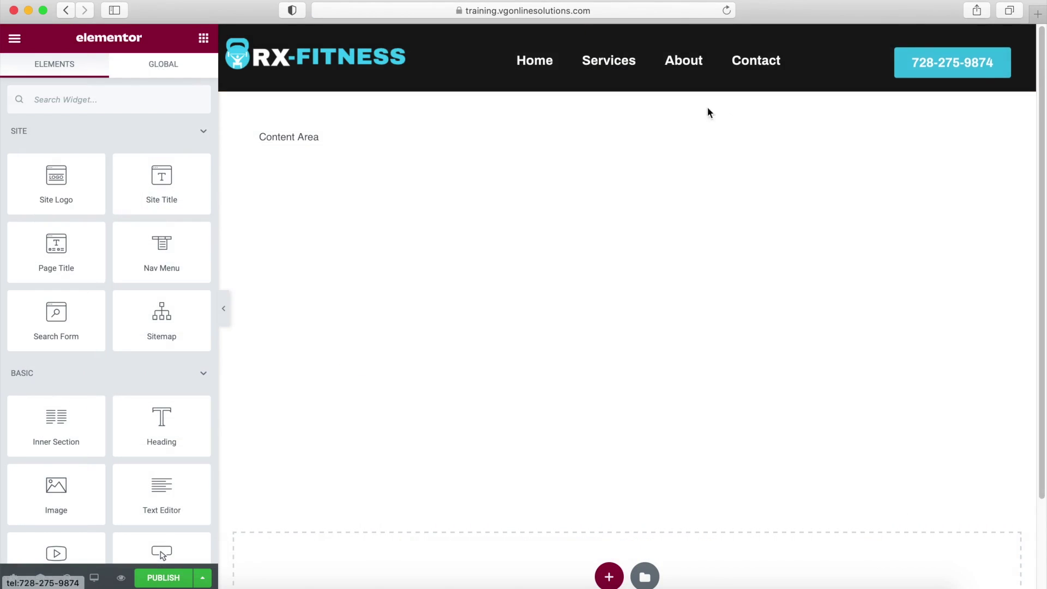
scroll(567, 392, "down", 1)
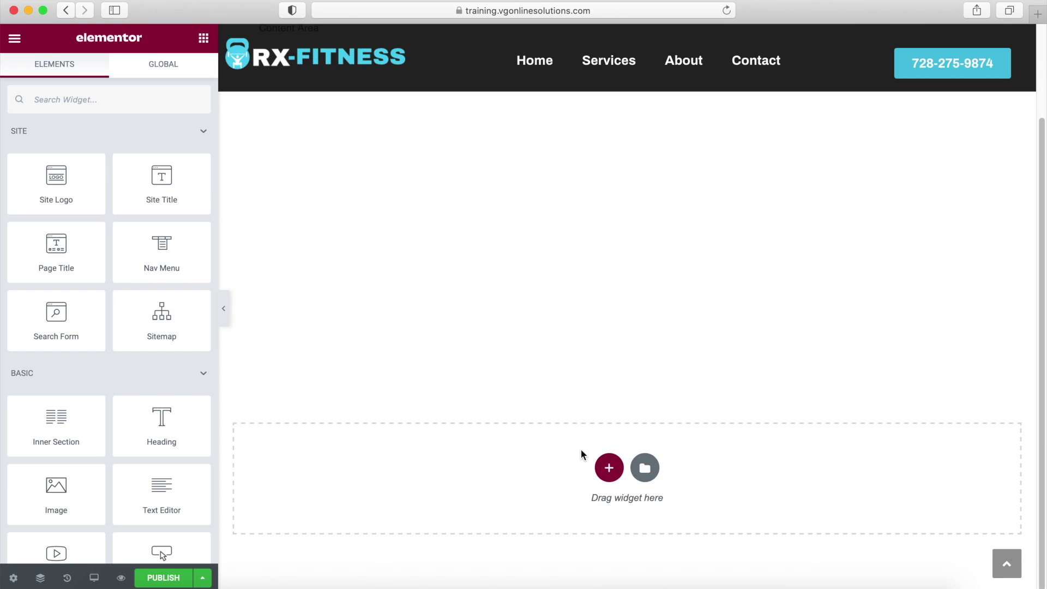
key("ctrl+Left")
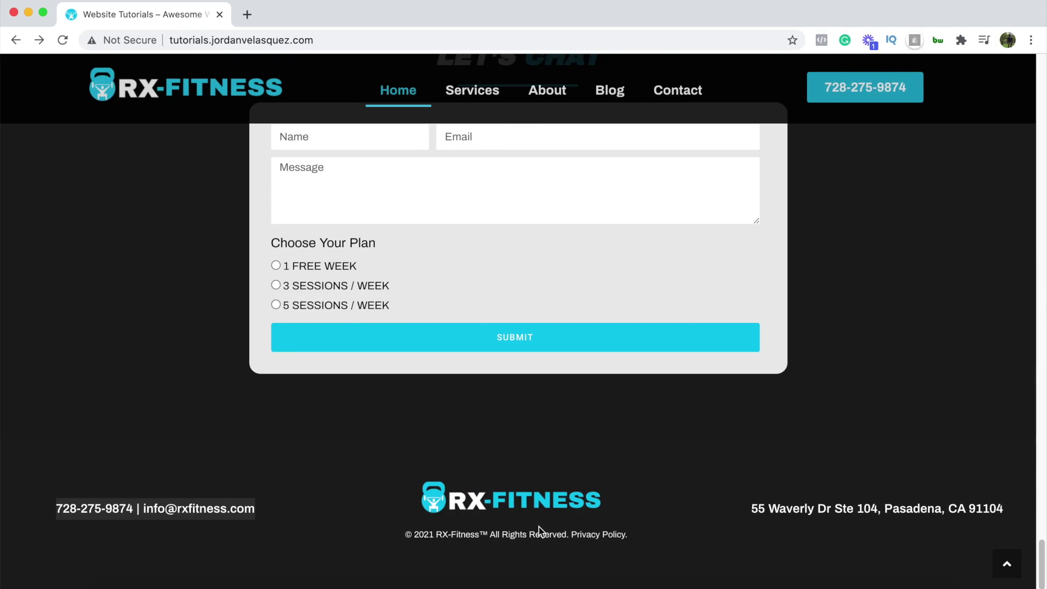
key("ctrl+Right")
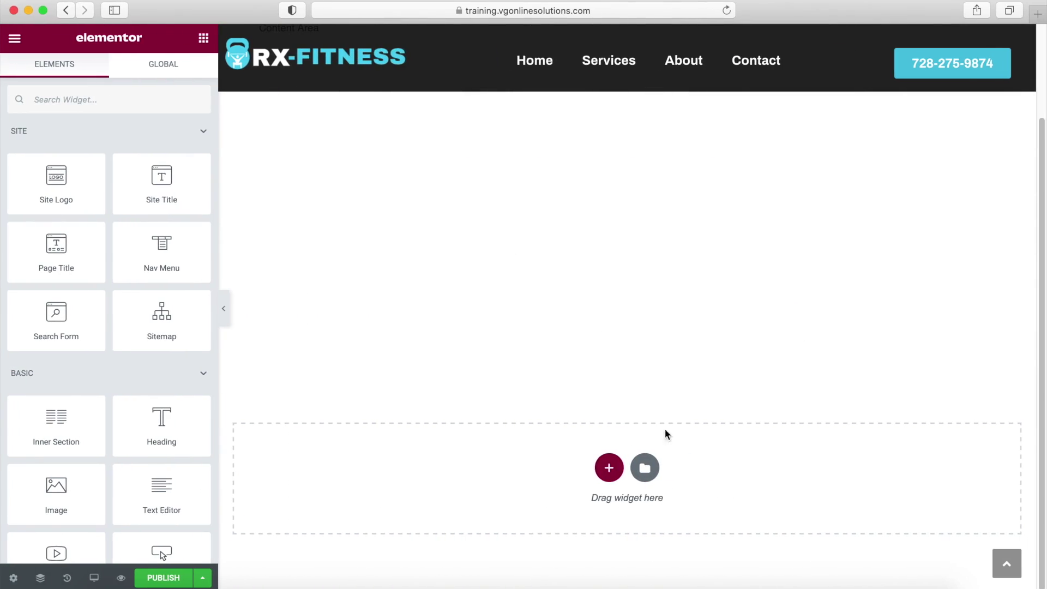
left_click(606, 467)
Add a three-column structure and set all three columns' Vertical Align to Middle.
left_click(601, 508)
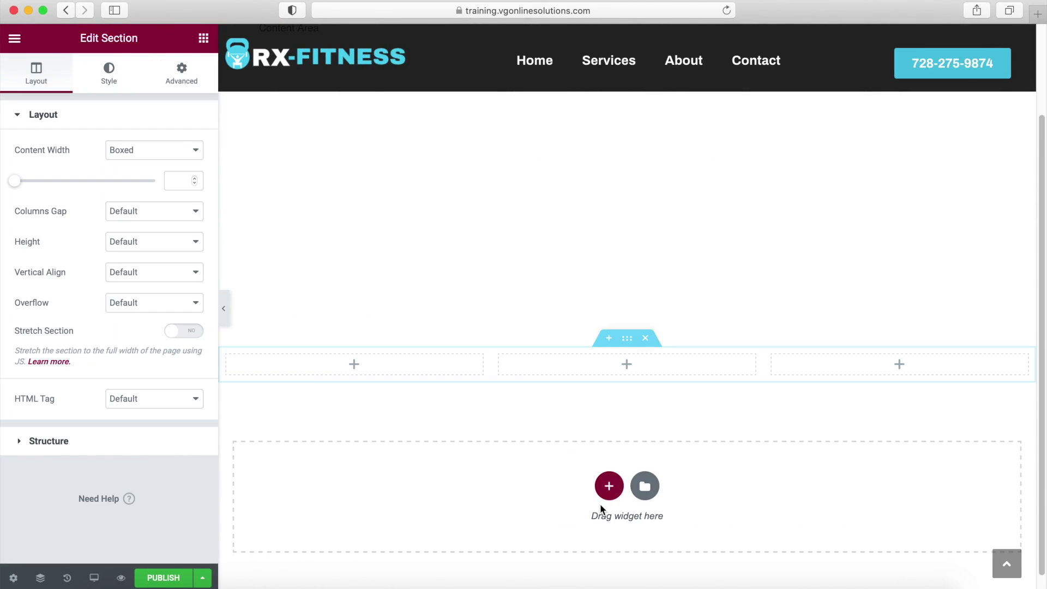
mouse_move(229, 364)
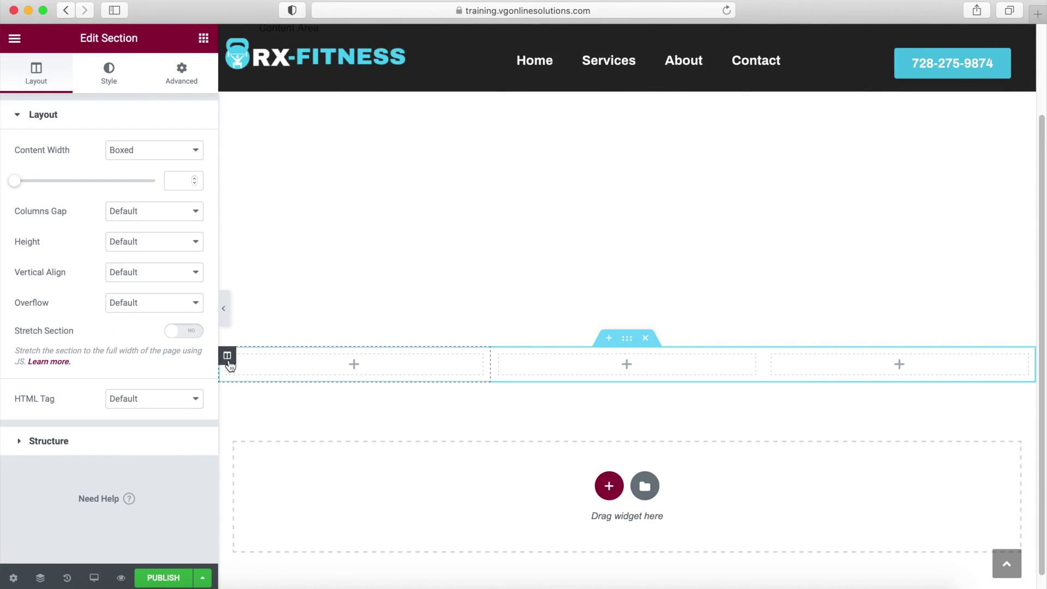
left_click(229, 361)
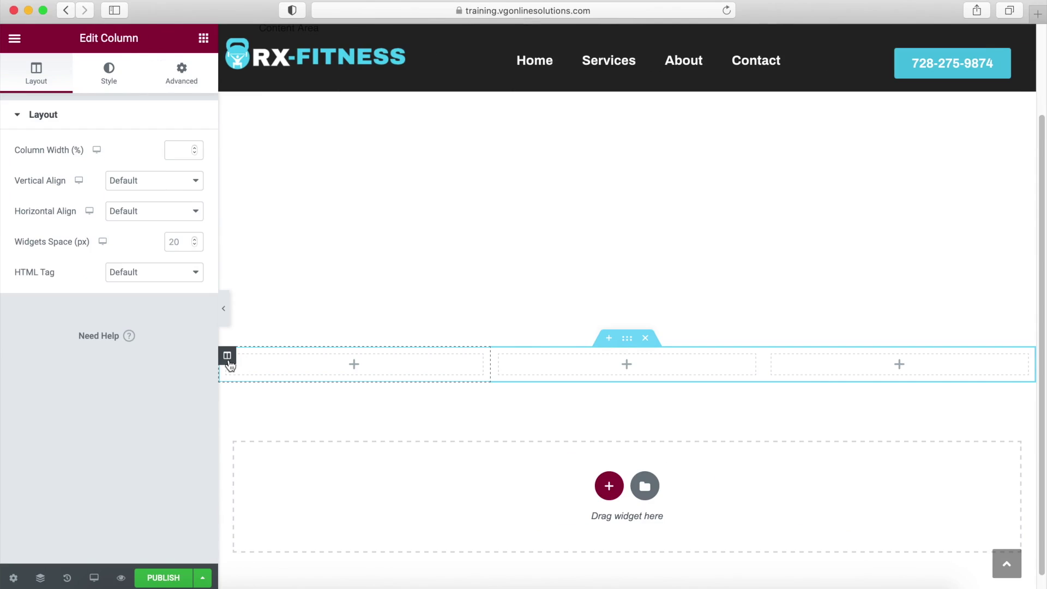
left_click(169, 181)
left_click(155, 208)
left_click(500, 358)
left_click(175, 184)
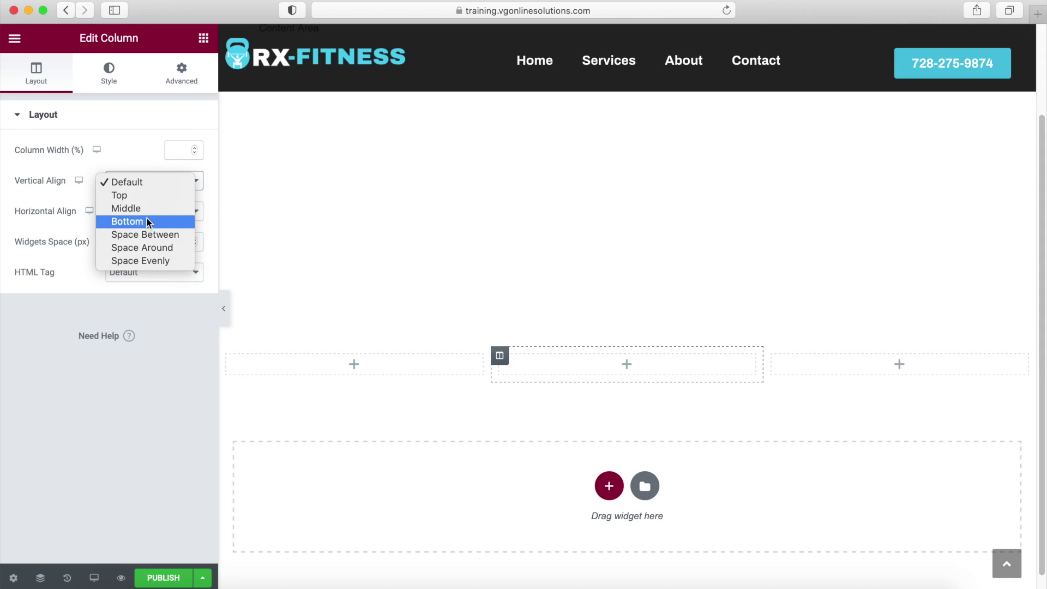
left_click(164, 208)
left_click(772, 356)
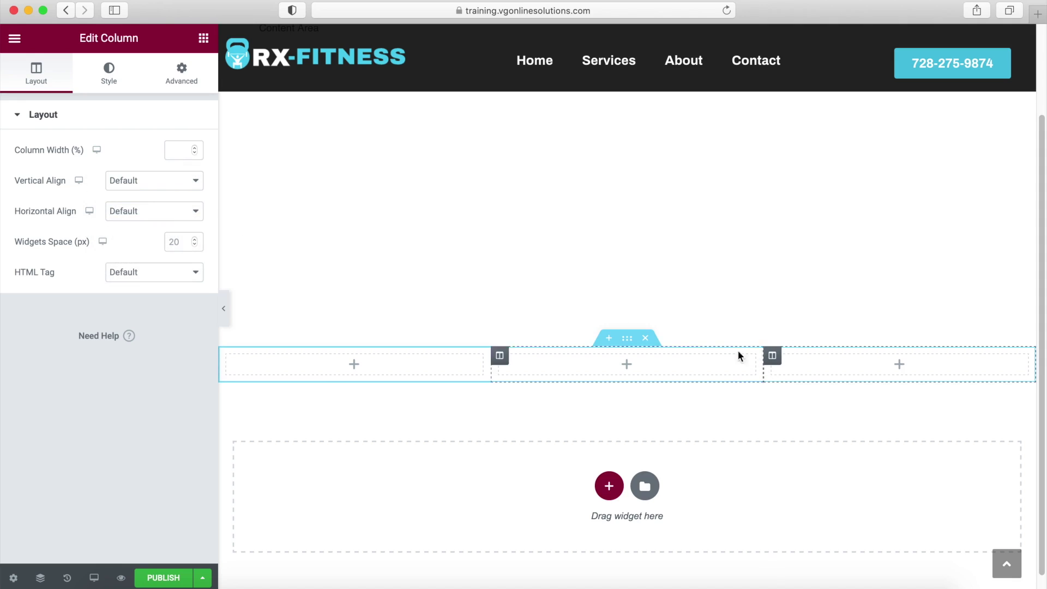
left_click(157, 183)
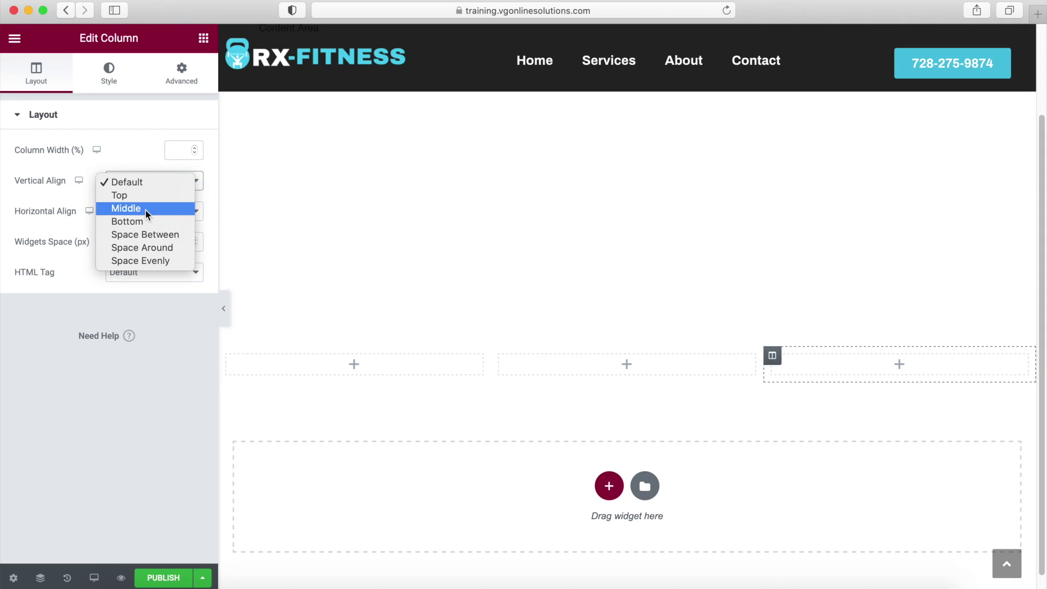
left_click(145, 208)
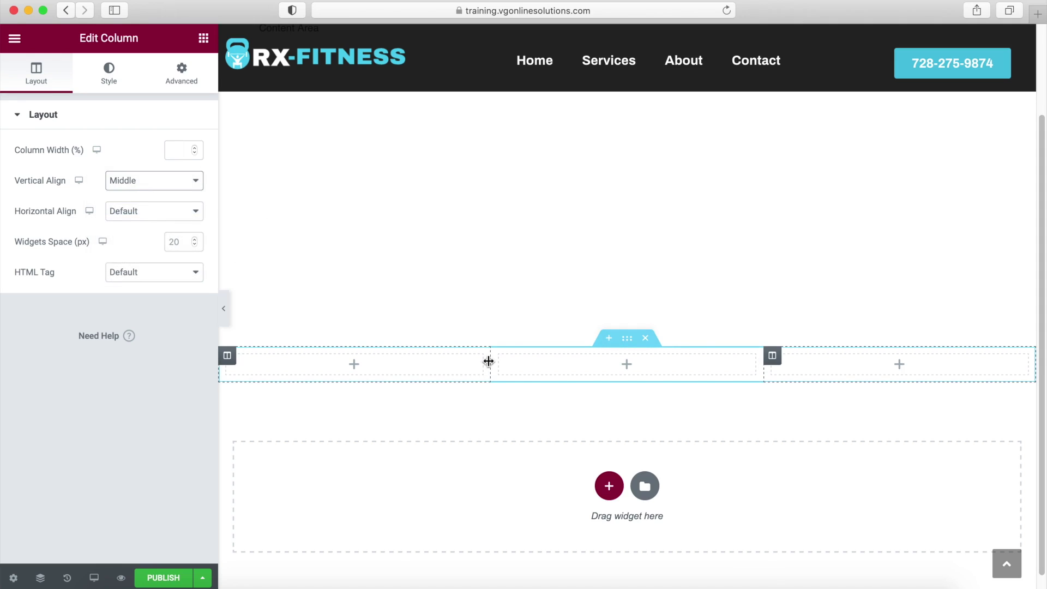
Drag the column dividers to narrow the first column and widen the middle one.
left_click_drag(489, 360, 428, 364)
left_click_drag(761, 364, 824, 364)
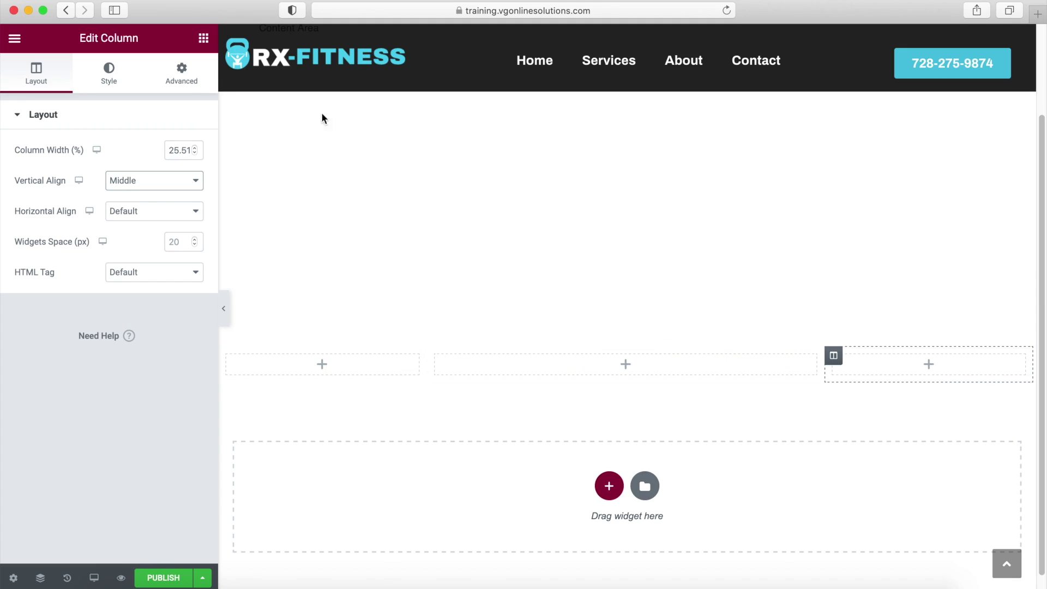
left_click(204, 38)
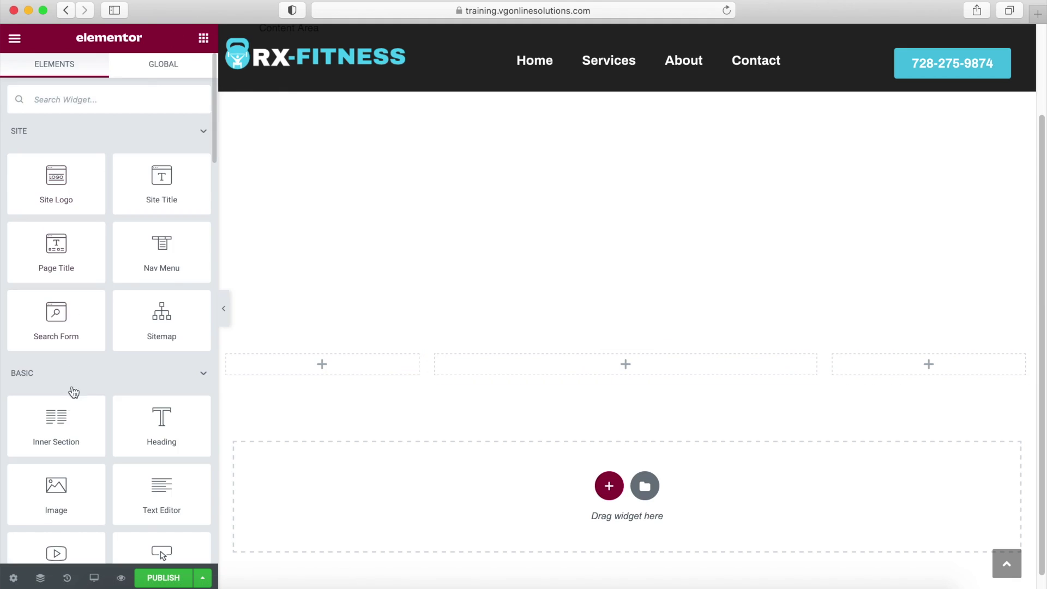
Place a Text Editor widget in the first column and duplicate it twice.
left_click_drag(160, 489, 331, 374)
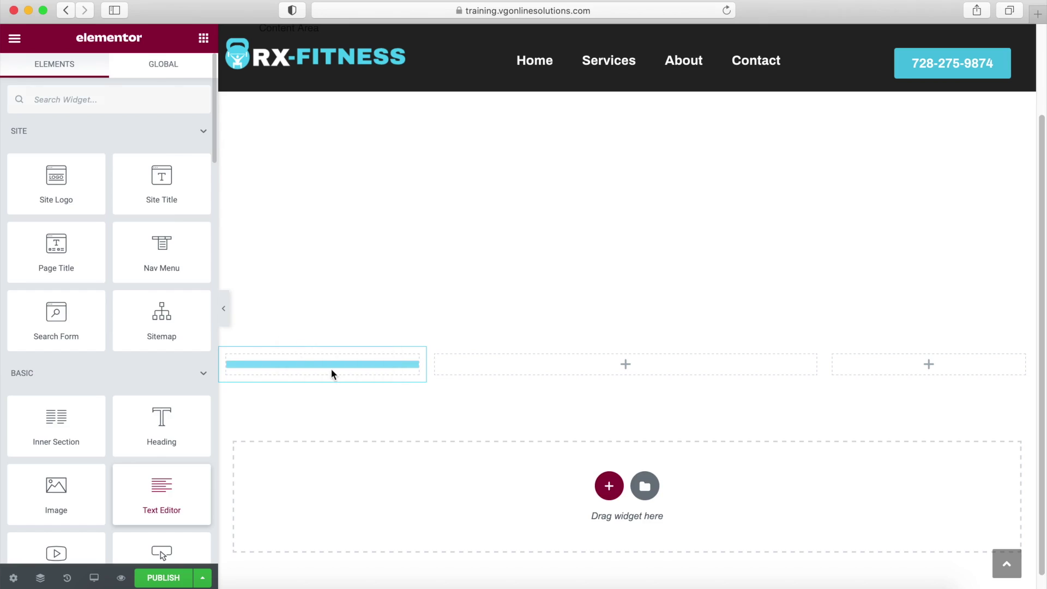
right_click(415, 363)
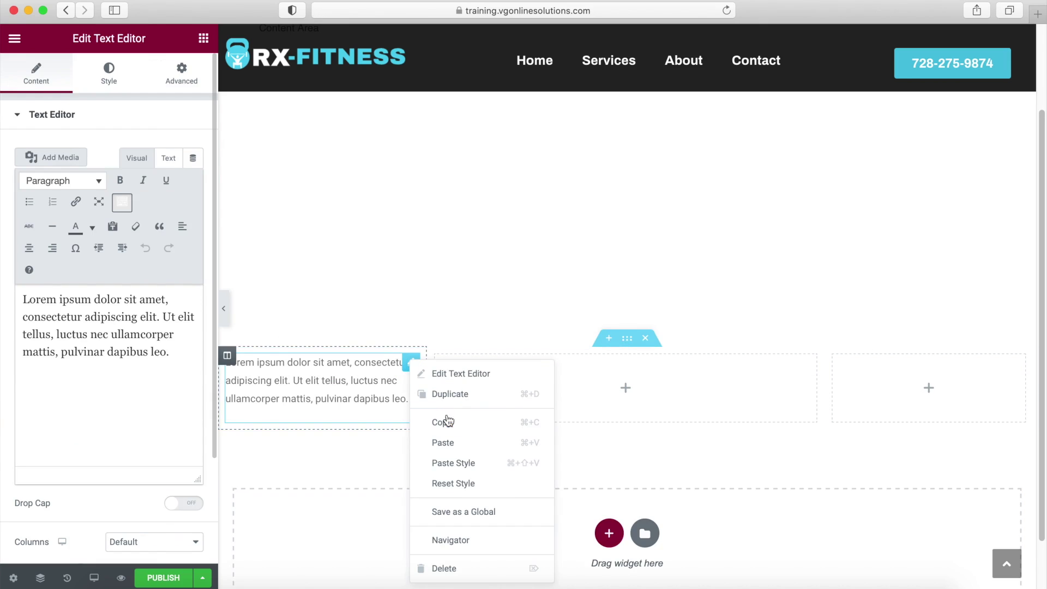
left_click(450, 393)
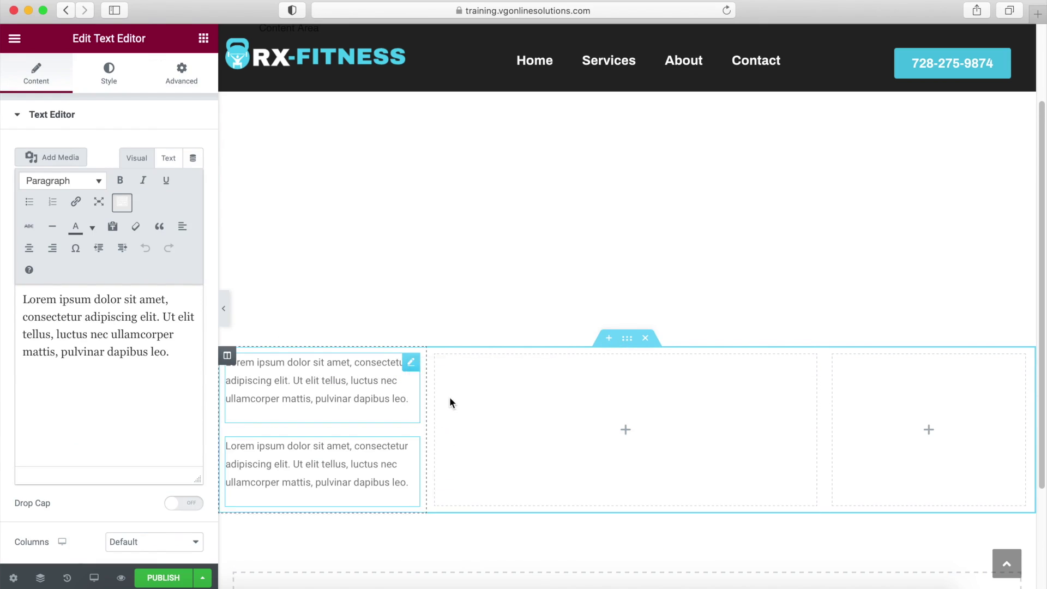
right_click(410, 445)
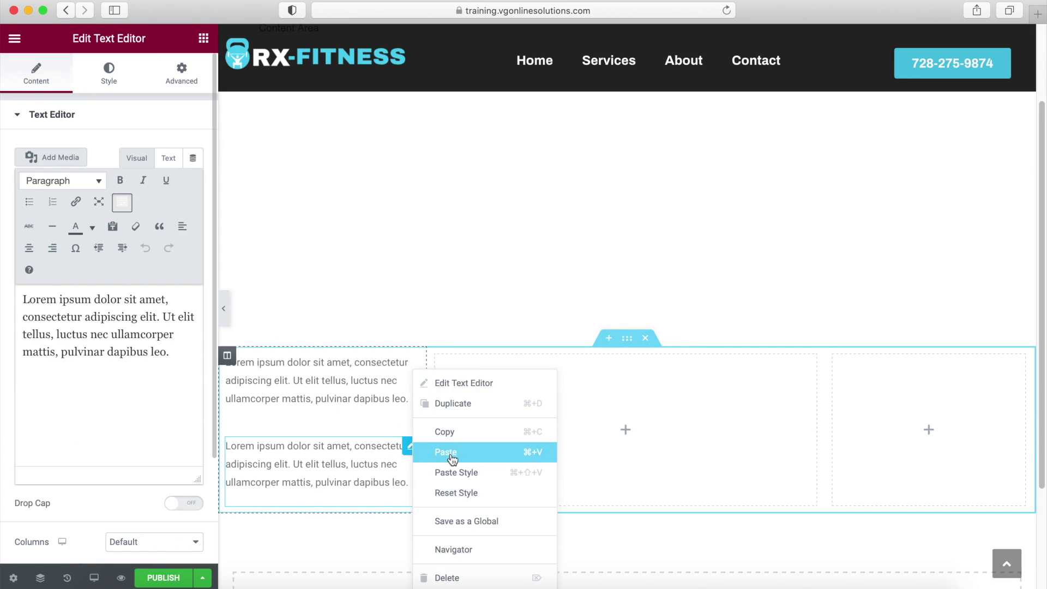
left_click(452, 403)
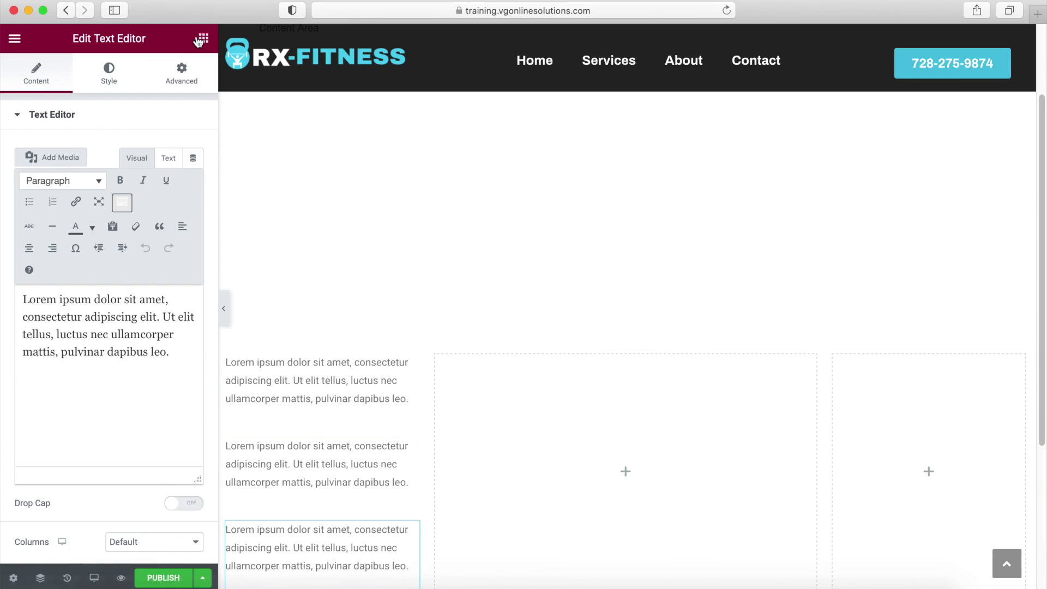
left_click(204, 37)
Add an Image to the middle column, moving one text block beneath it and another to the right column.
left_click_drag(58, 487, 622, 402)
scroll(622, 402, "down", 5)
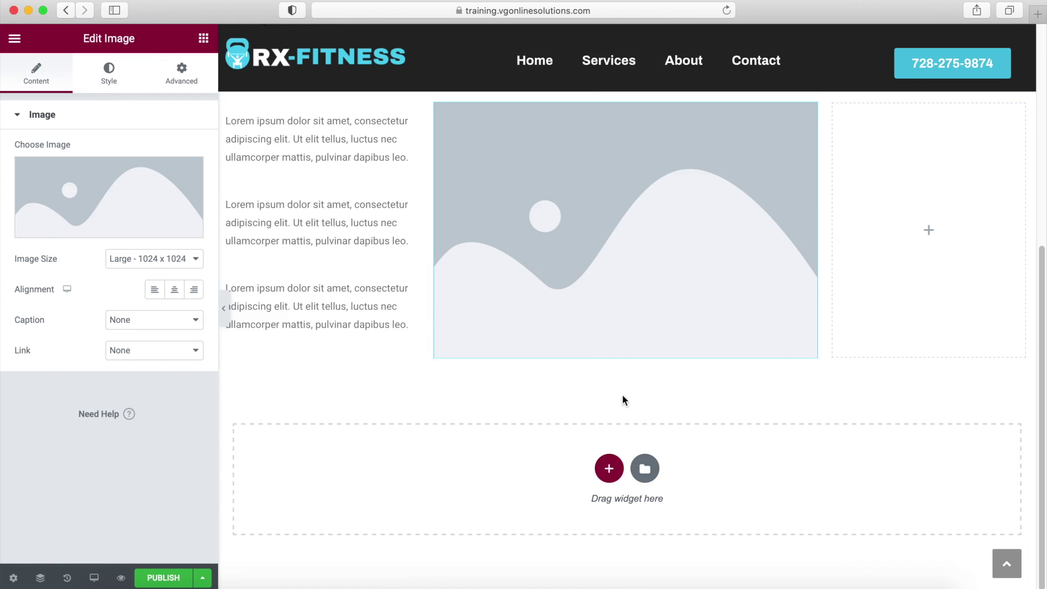
left_click(412, 206)
left_click_drag(412, 206, 652, 325)
left_click_drag(410, 203, 911, 199)
scroll(641, 299, "up", 2)
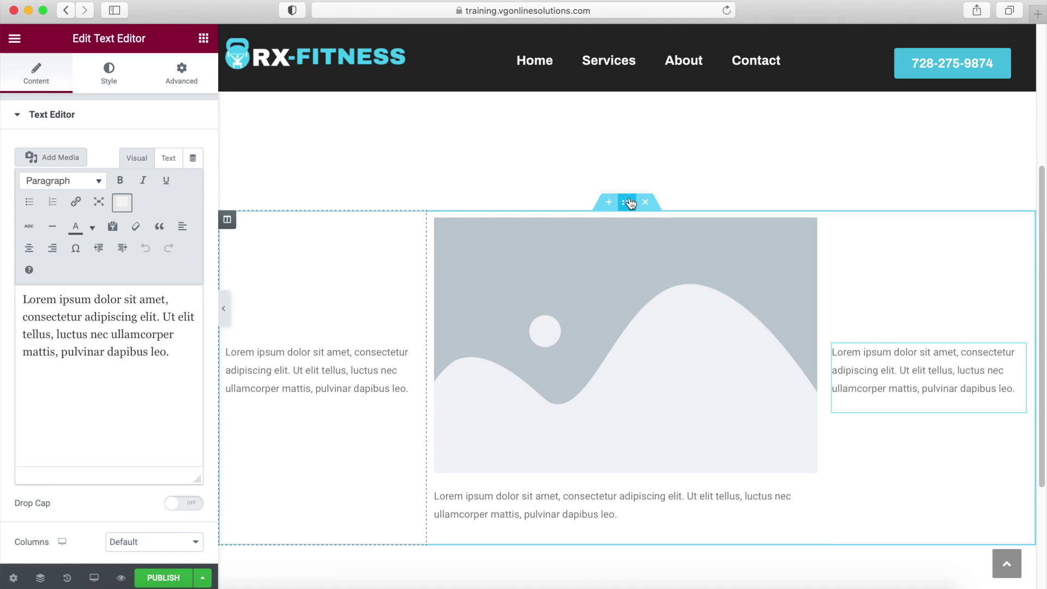
Set the footer section's Content Width to Full Width.
left_click(628, 204)
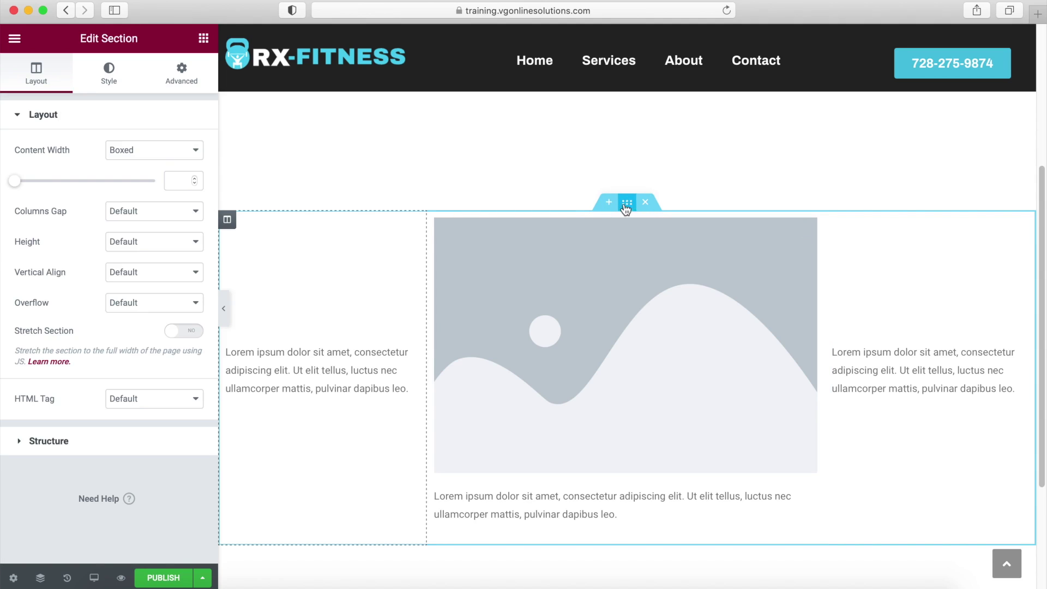
left_click(165, 154)
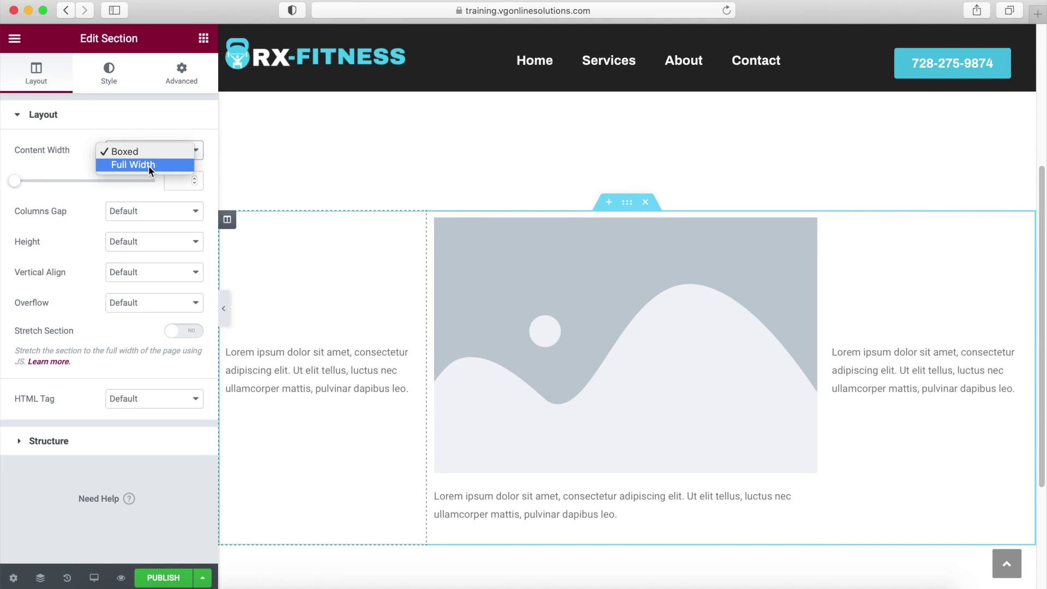
left_click(148, 165)
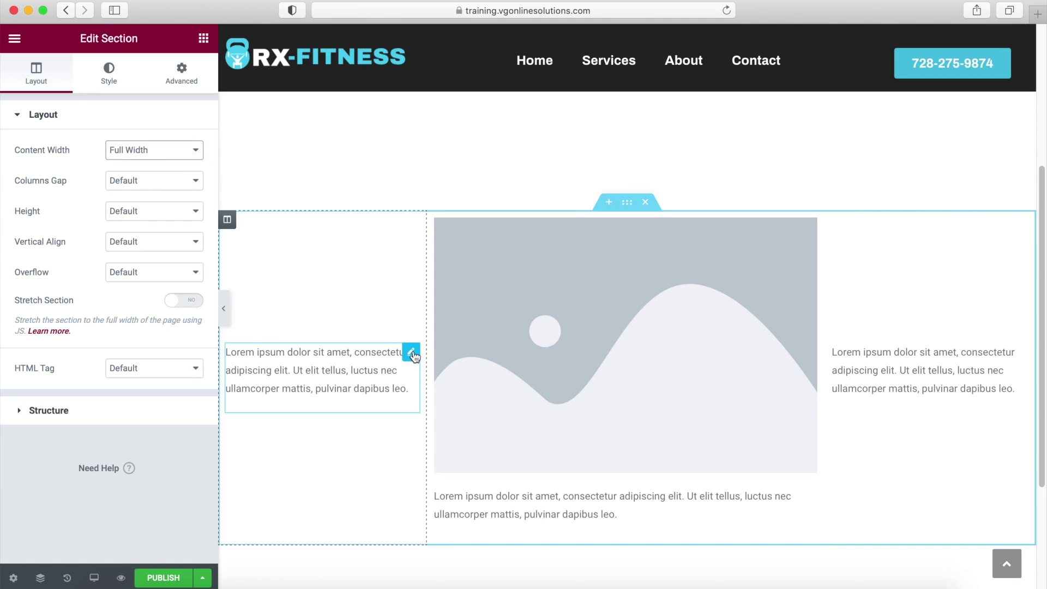
Open the left text block and copy the phone and email line from the reference site.
left_click(411, 353)
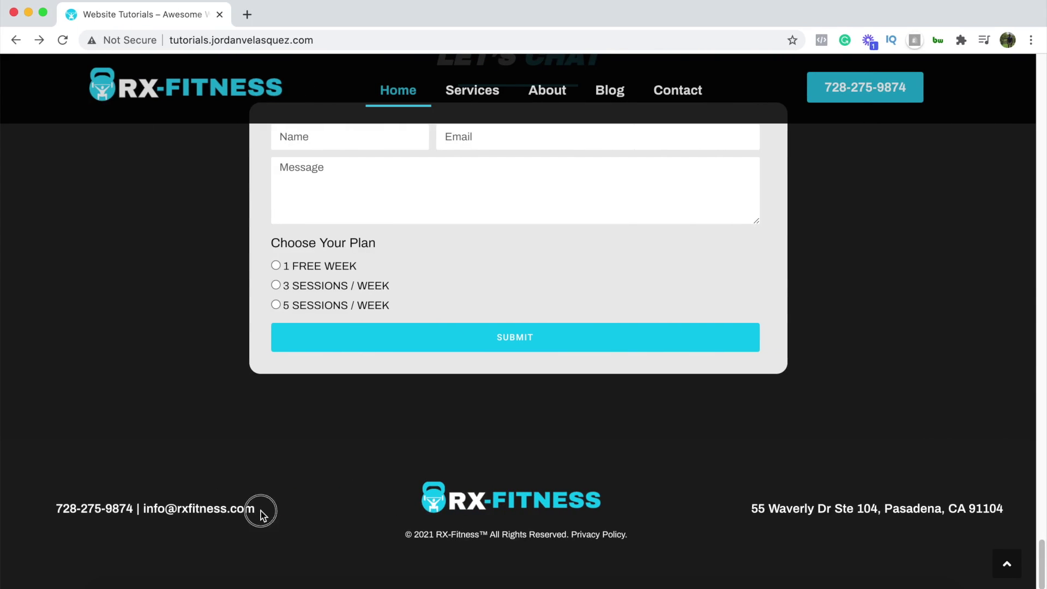
left_click_drag(262, 514, 57, 511)
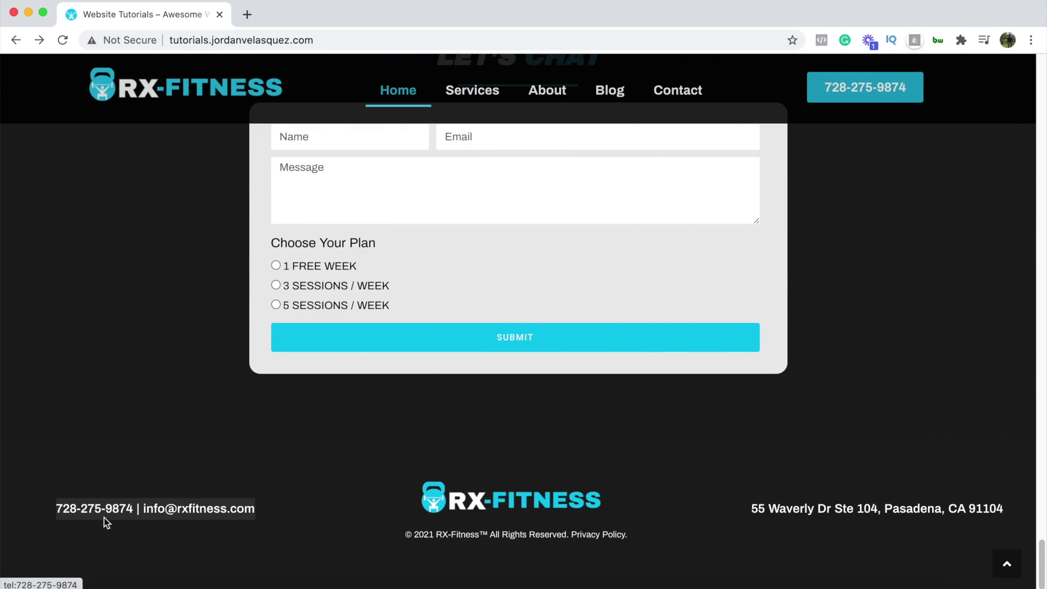
right_click(180, 512)
left_click(201, 467)
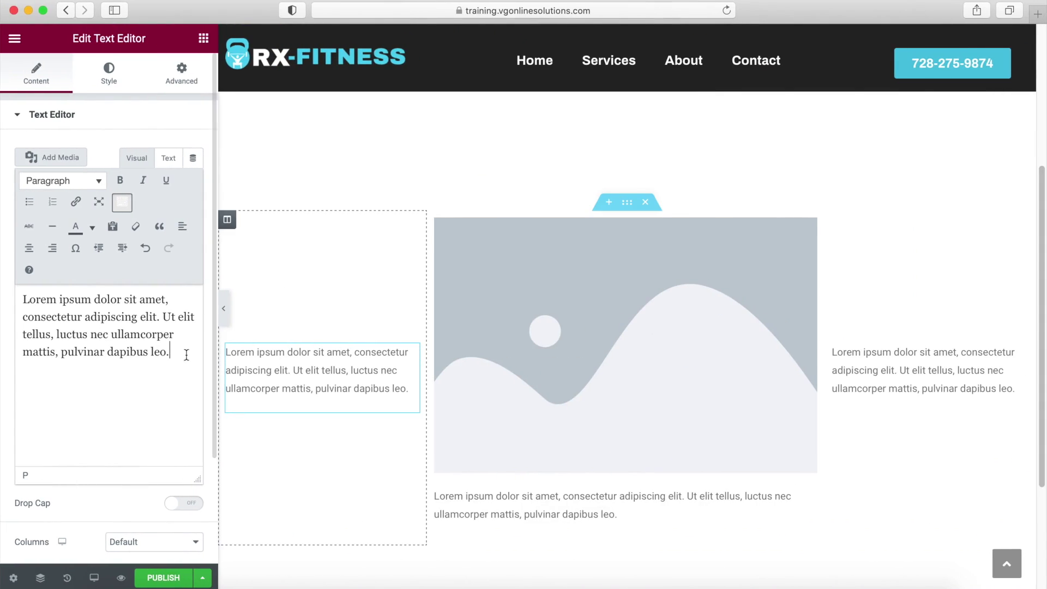
left_click_drag(185, 354, 19, 295)
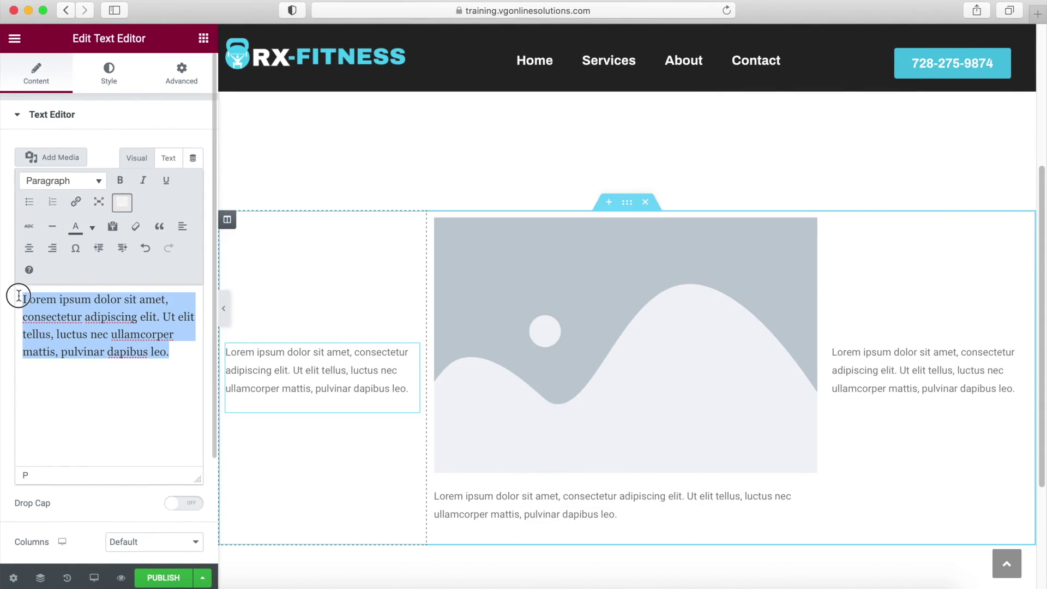
Paste the phone and email line over the left placeholder, bold it, and add a tel: link to the number.
key("super+v")
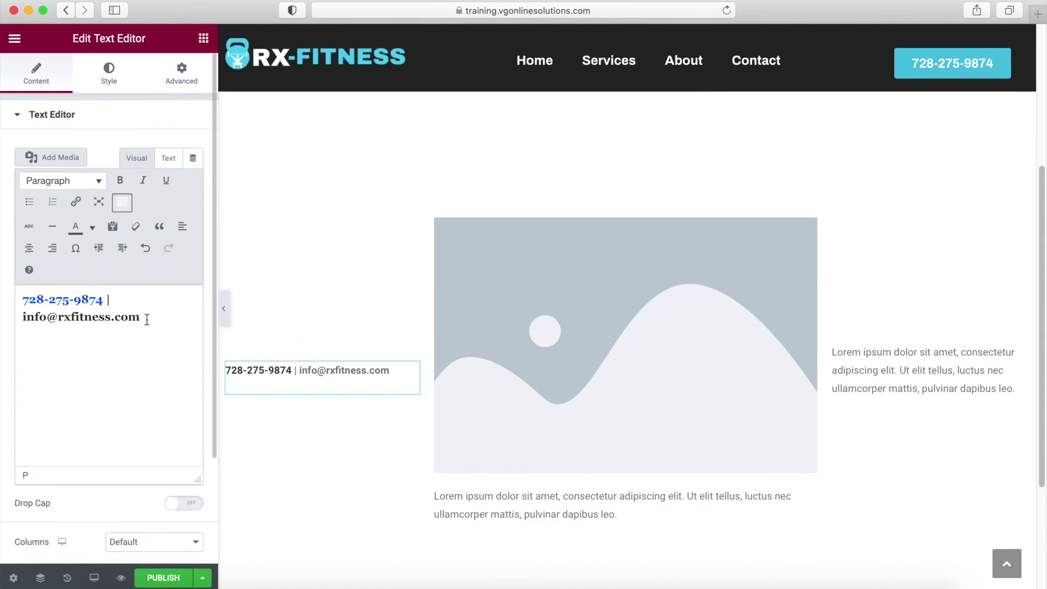
left_click_drag(146, 319, 106, 298)
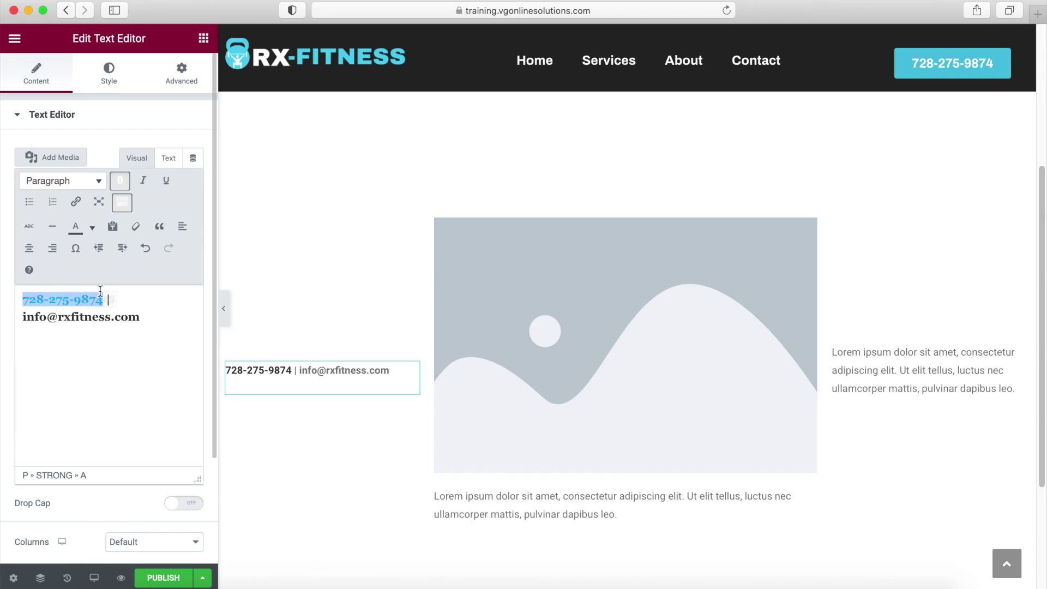
left_click(79, 205)
type("tel:")
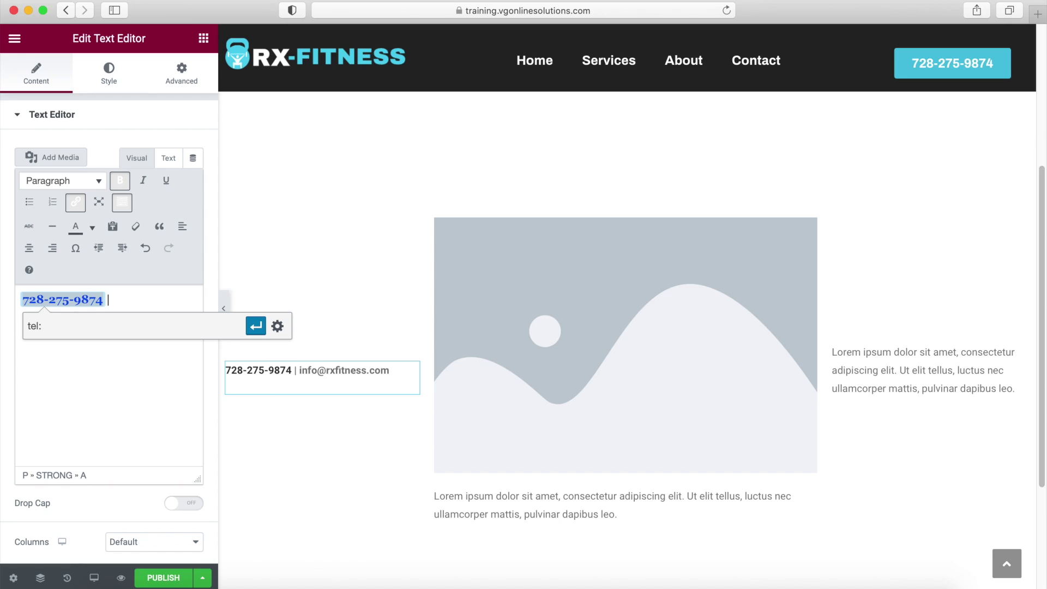
left_click(182, 396)
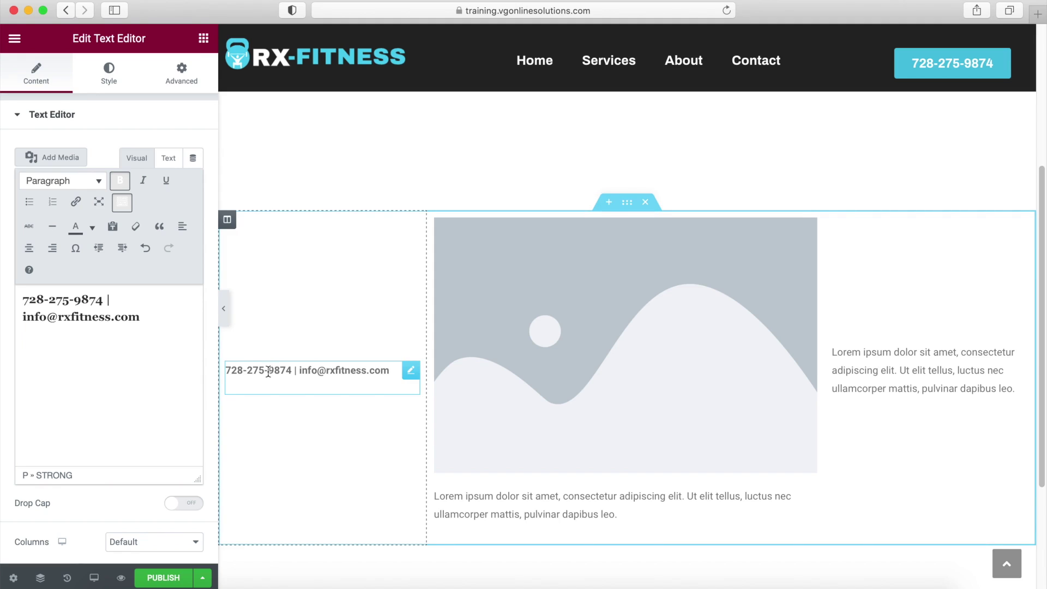
left_click_drag(107, 299, 38, 297)
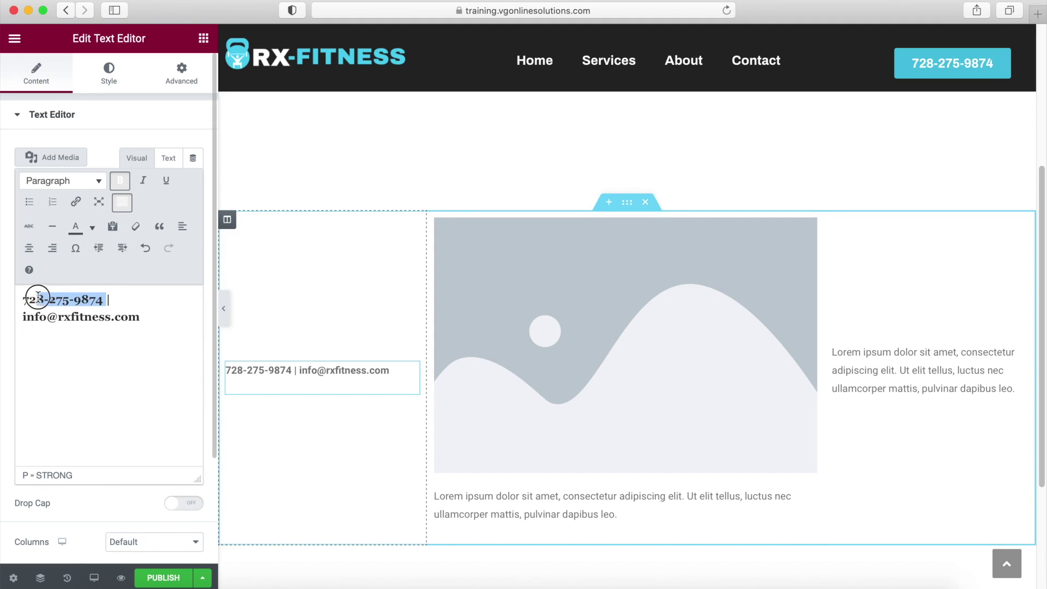
left_click(808, 228)
Insert the RX-FITNESS logo from the Media Library in place of the centre image, at 35% width.
left_click(116, 225)
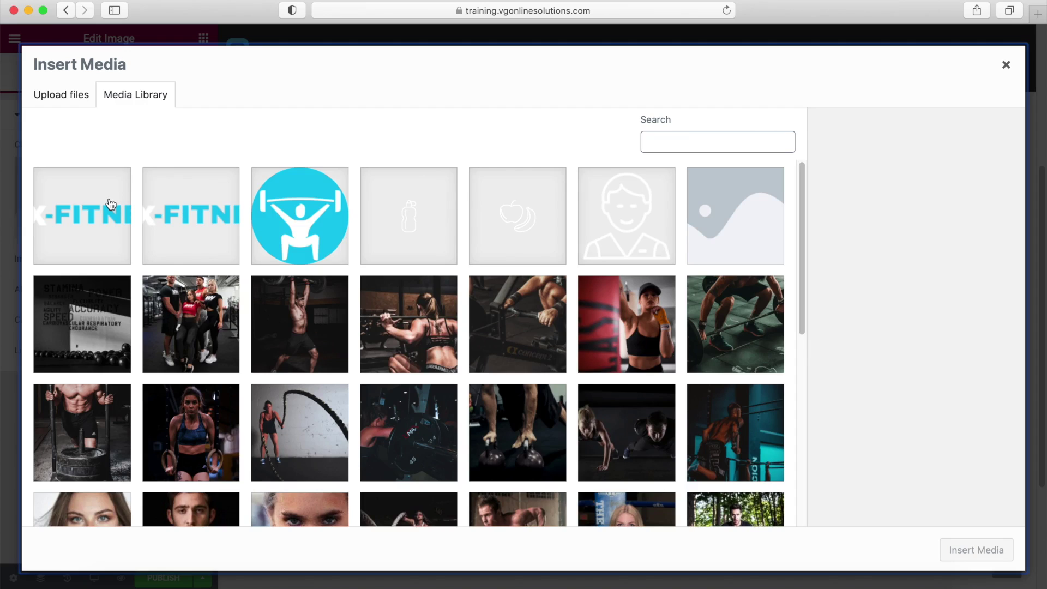
left_click(111, 204)
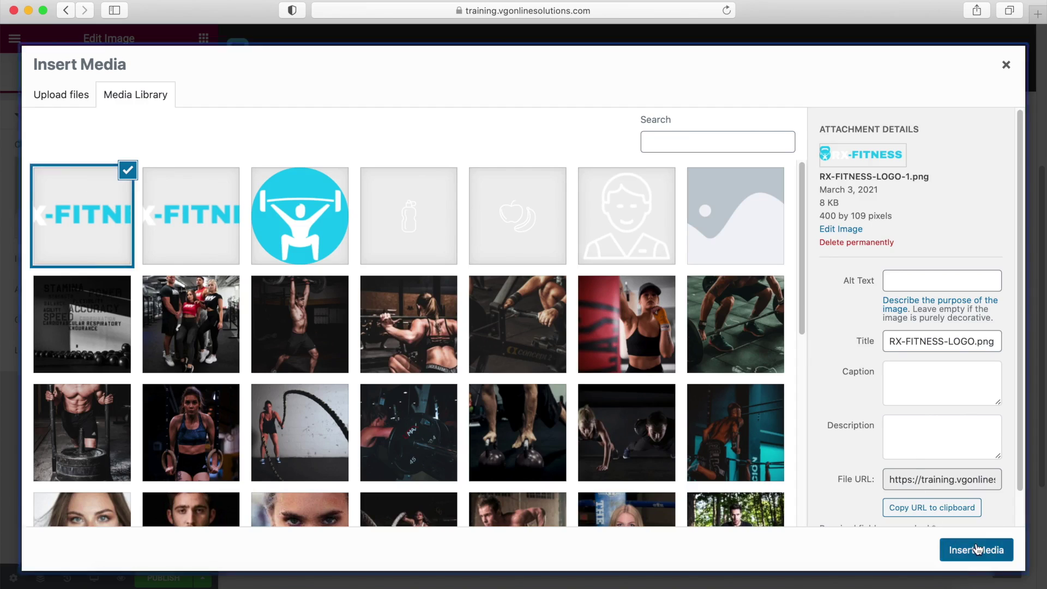
left_click(976, 548)
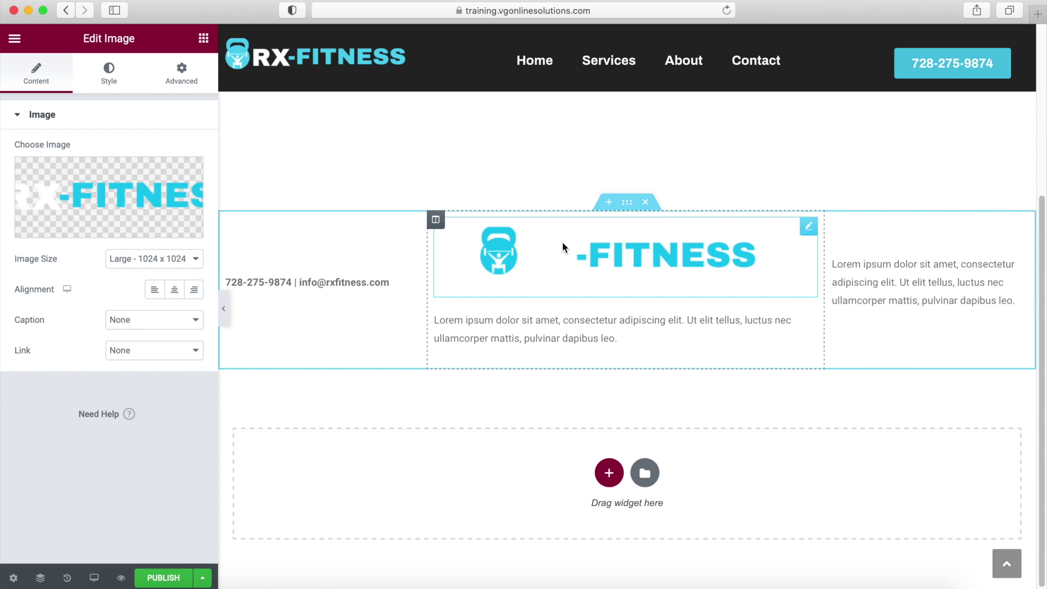
left_click(109, 79)
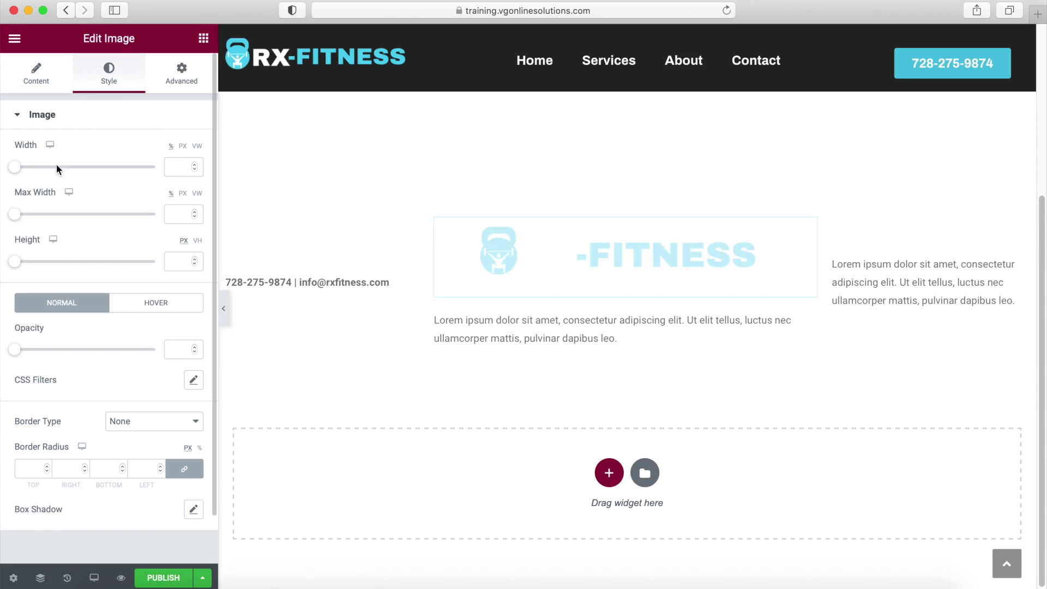
left_click_drag(19, 168, 69, 169)
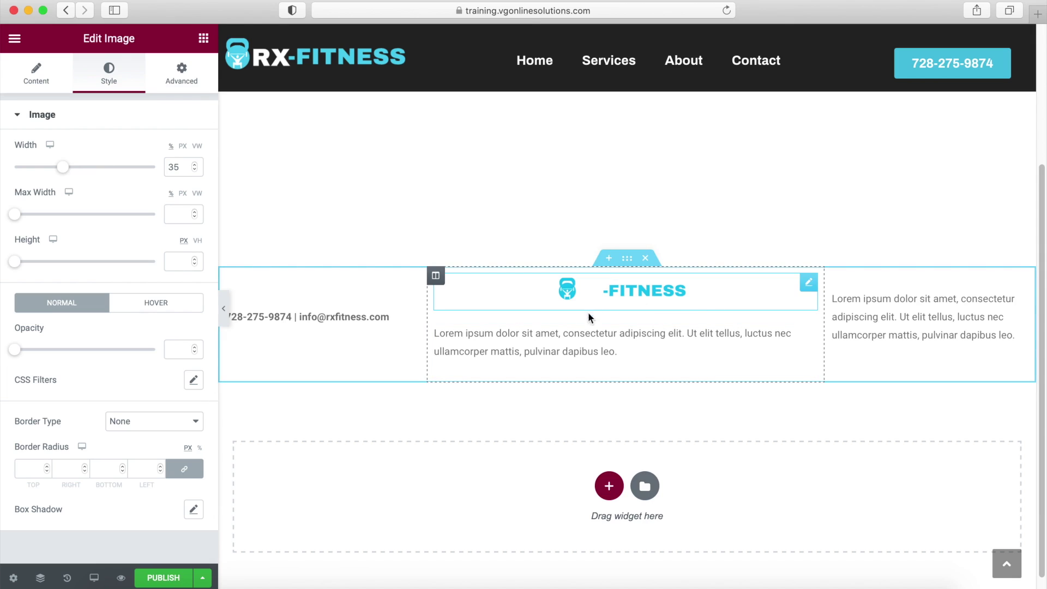
left_click(809, 333)
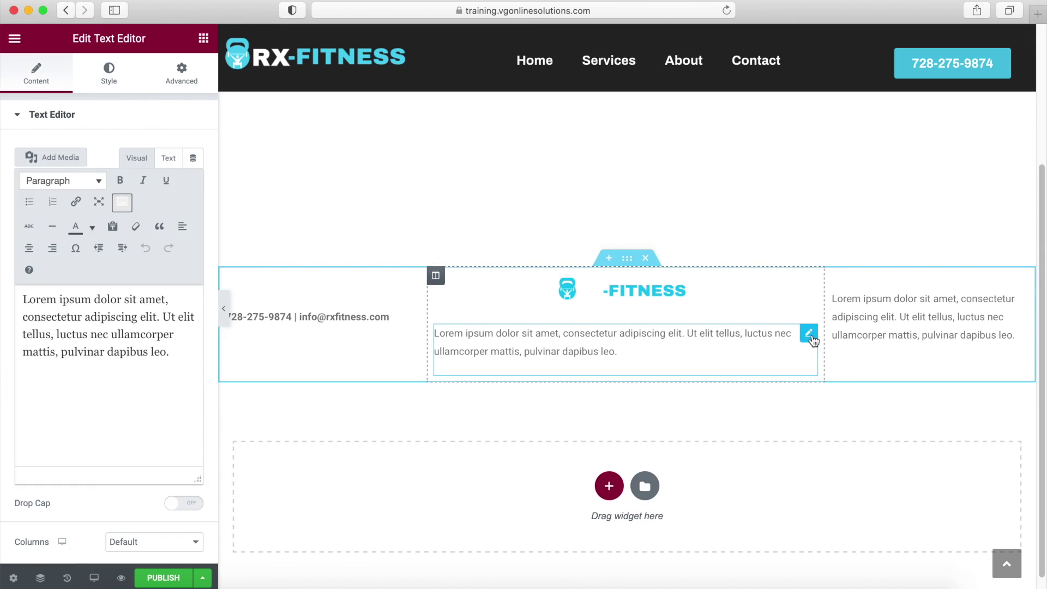
Paste the © 2021 RX-Fitness™ copyright line from the reference site under the logo, centred.
key("ctrl+Left")
left_click_drag(633, 535, 406, 534)
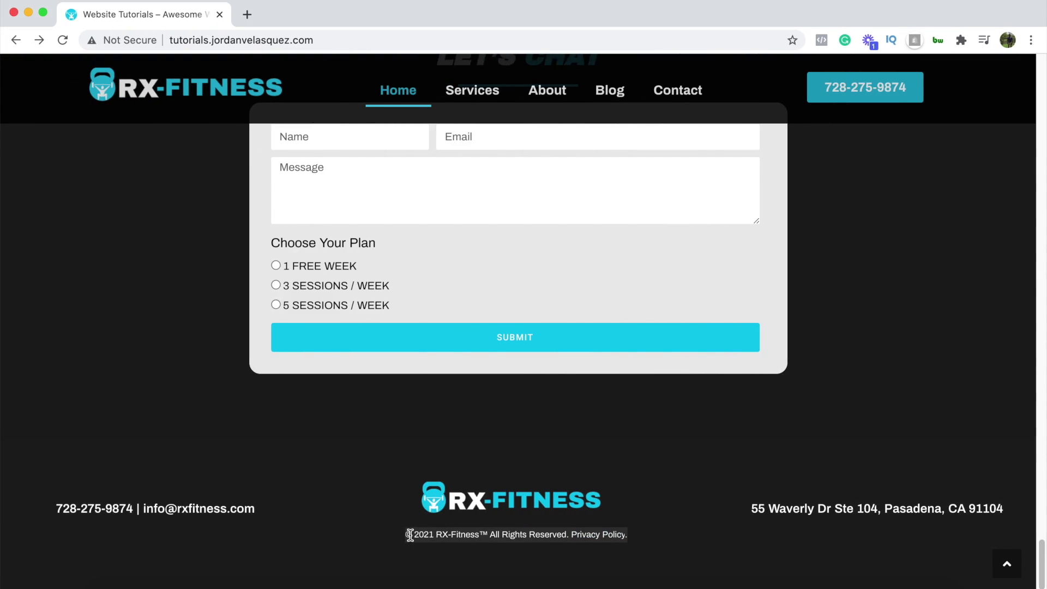
key("ctrl+Right")
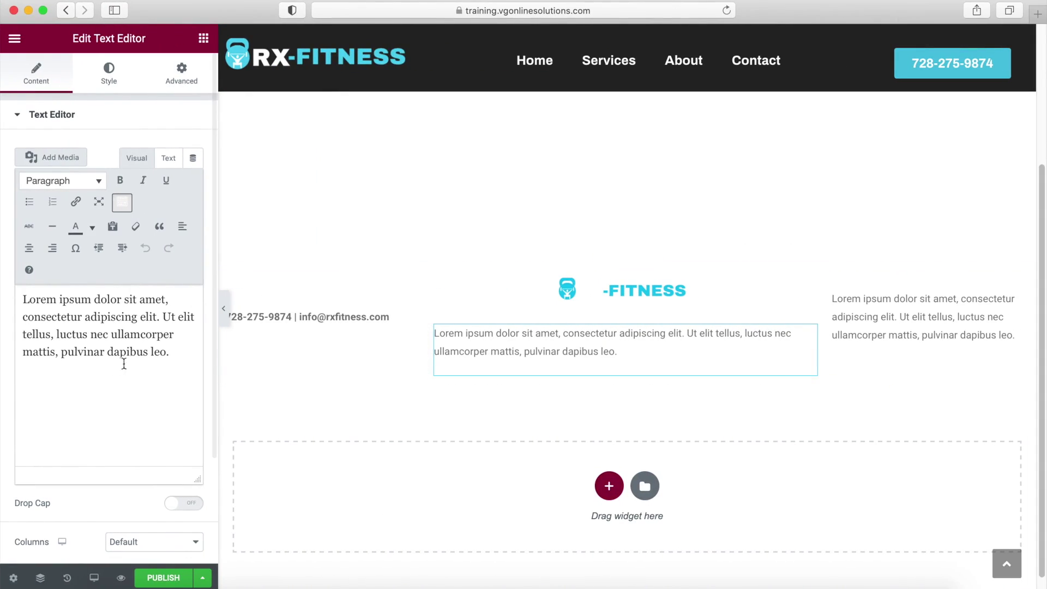
left_click_drag(170, 353, 11, 302)
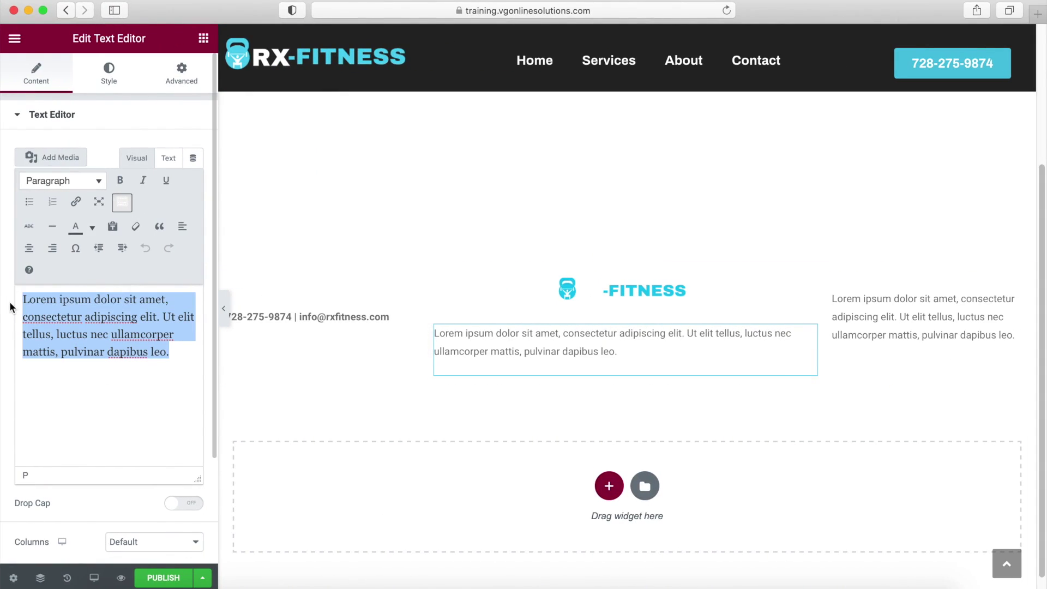
key("super+v")
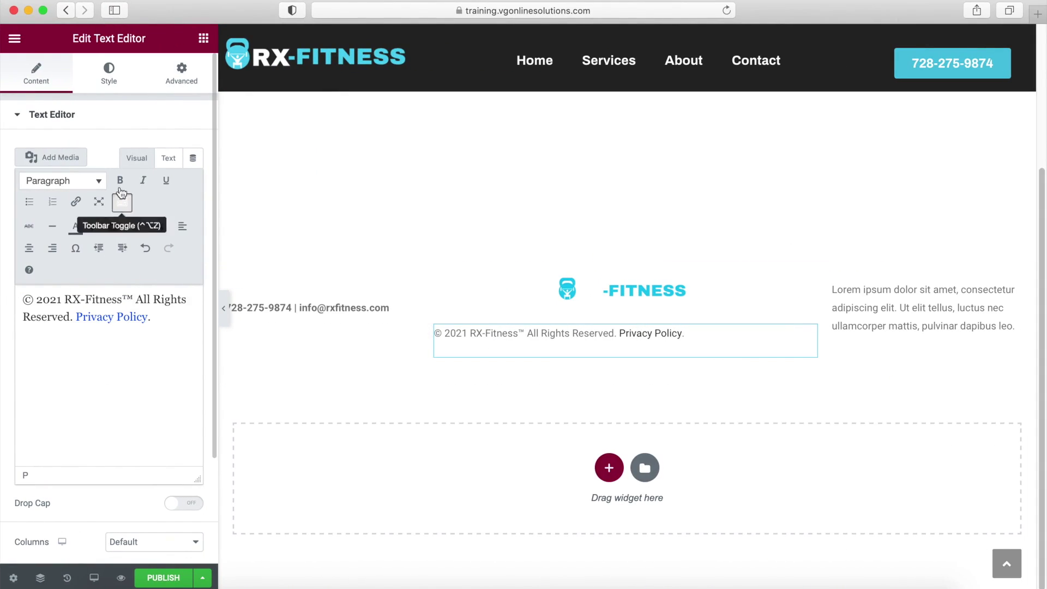
left_click(28, 247)
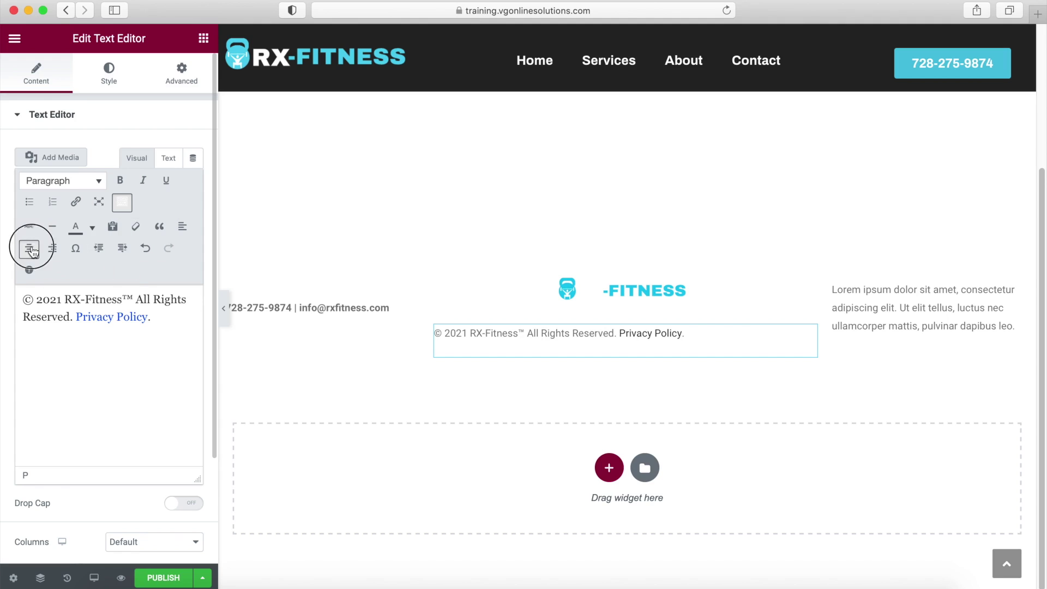
Paste the business address into the right column and preview the footer with the panel hidden.
left_click(1017, 290)
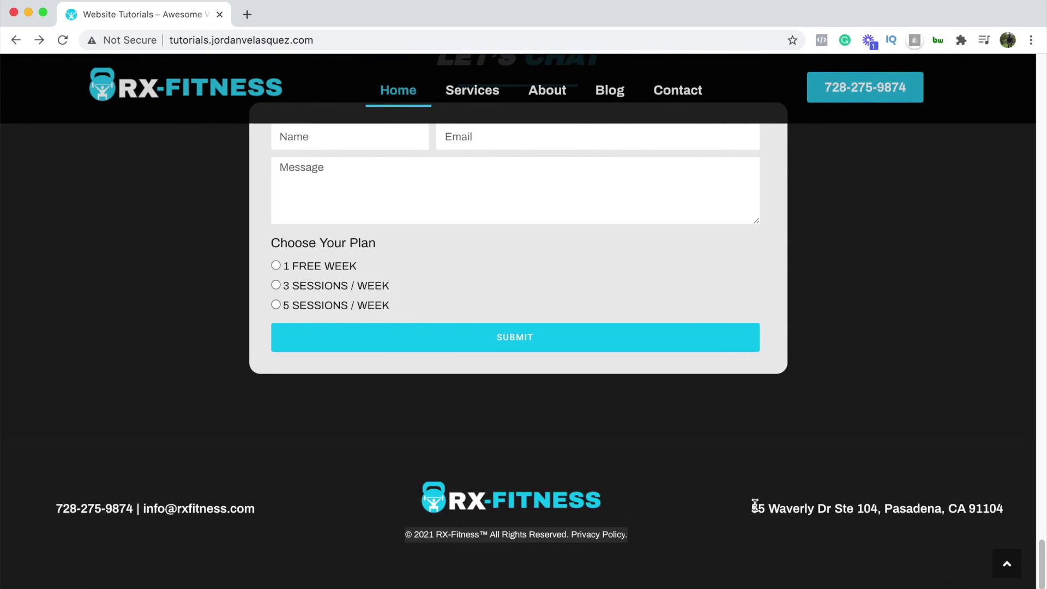
left_click_drag(754, 506, 1002, 508)
key("super+c")
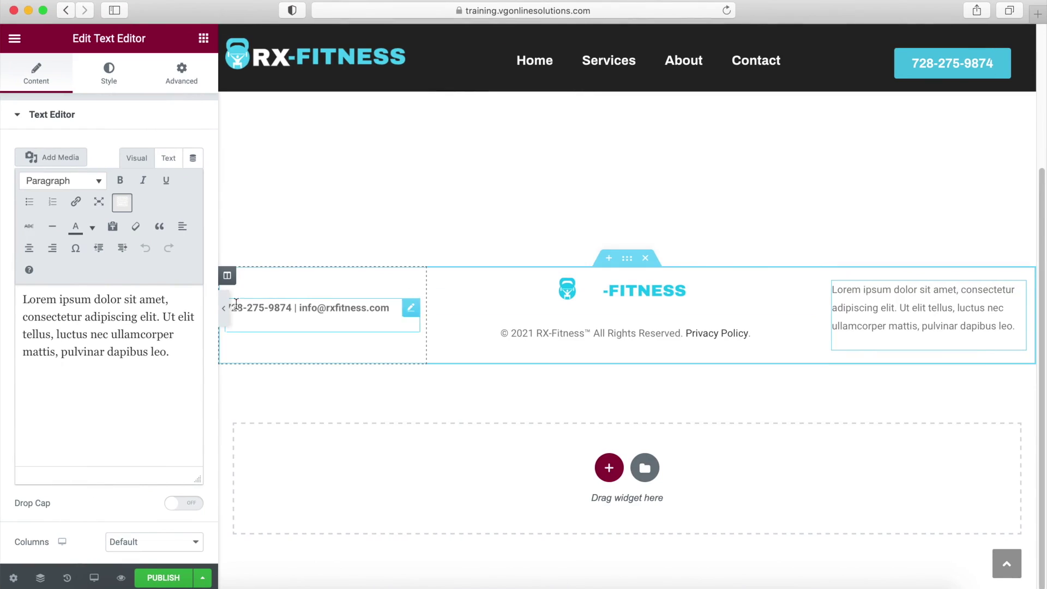
left_click_drag(176, 357, 22, 303)
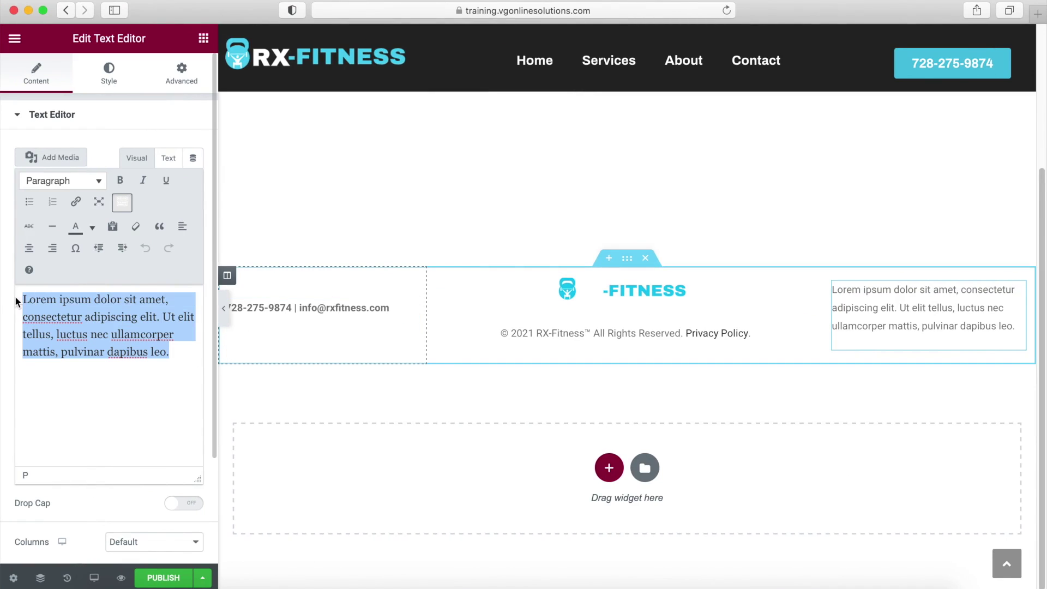
key("super+v")
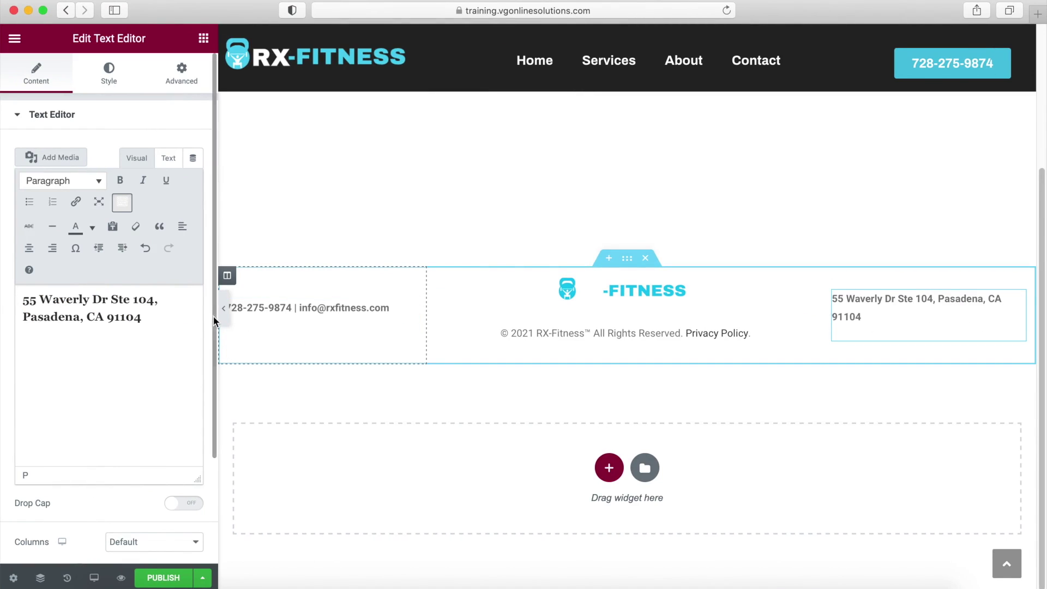
left_click(223, 308)
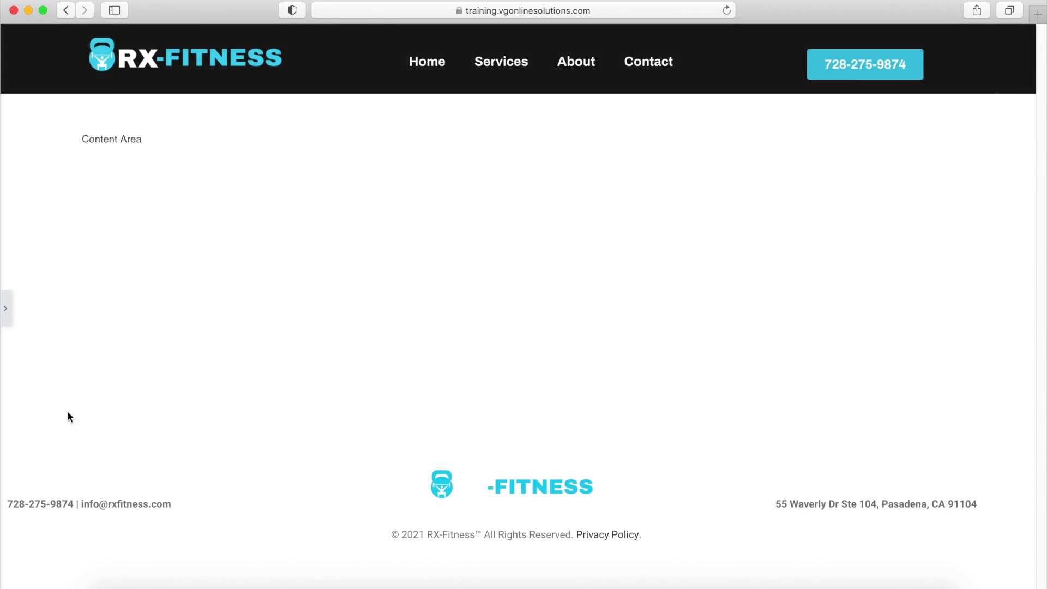
Centre-align the phone-and-email line and the business address, then preview the footer.
left_click(5, 309)
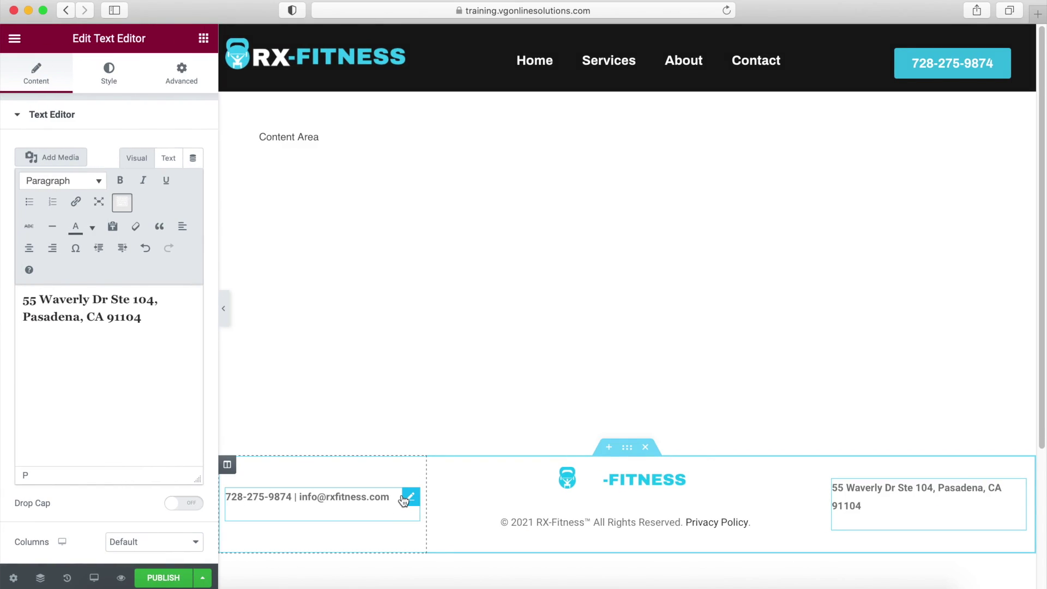
left_click(411, 496)
left_click(30, 250)
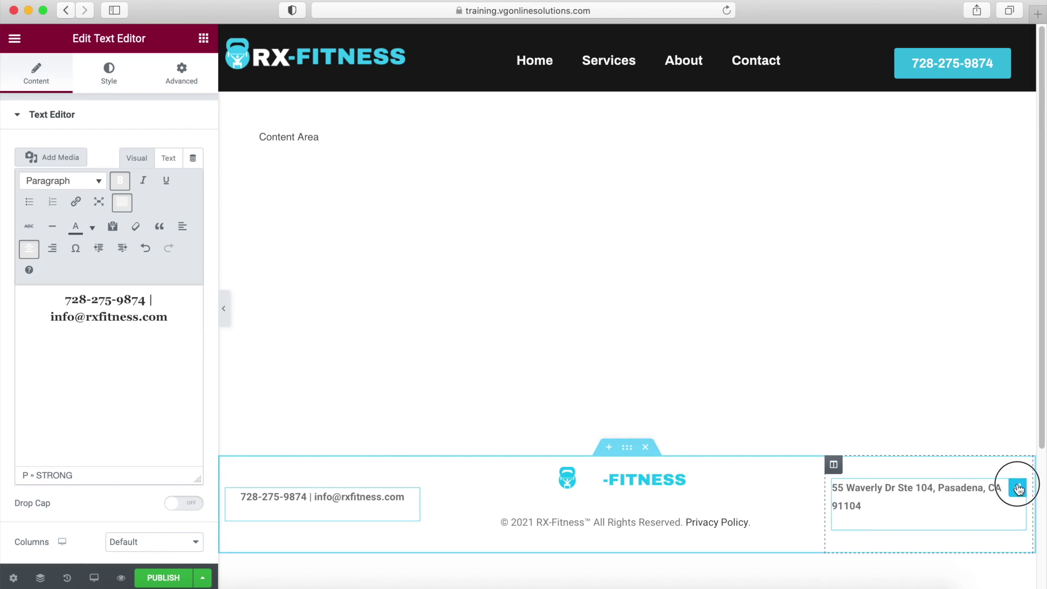
left_click(1017, 487)
left_click(40, 251)
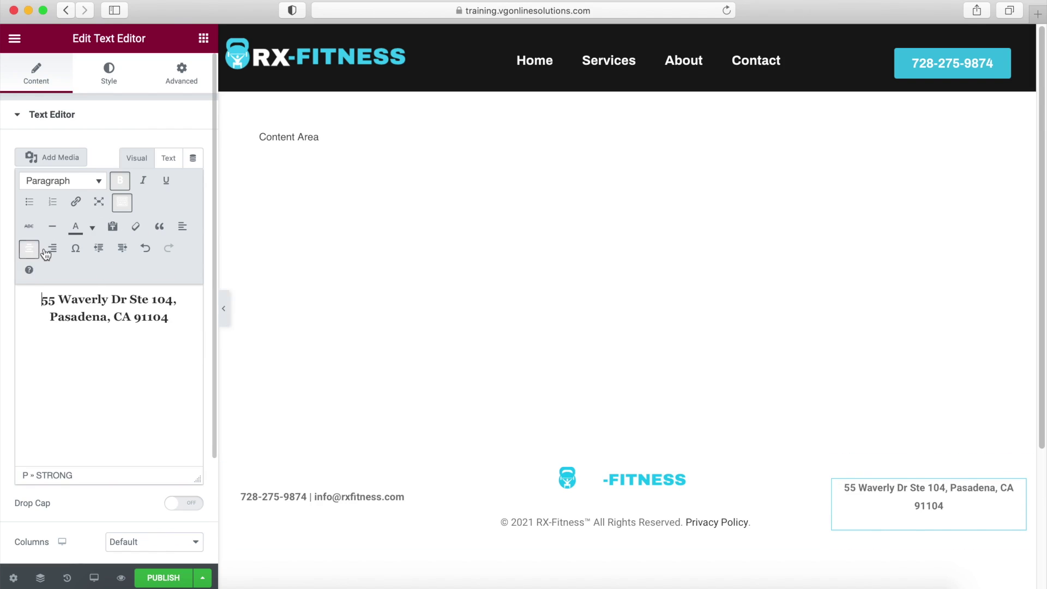
left_click(224, 308)
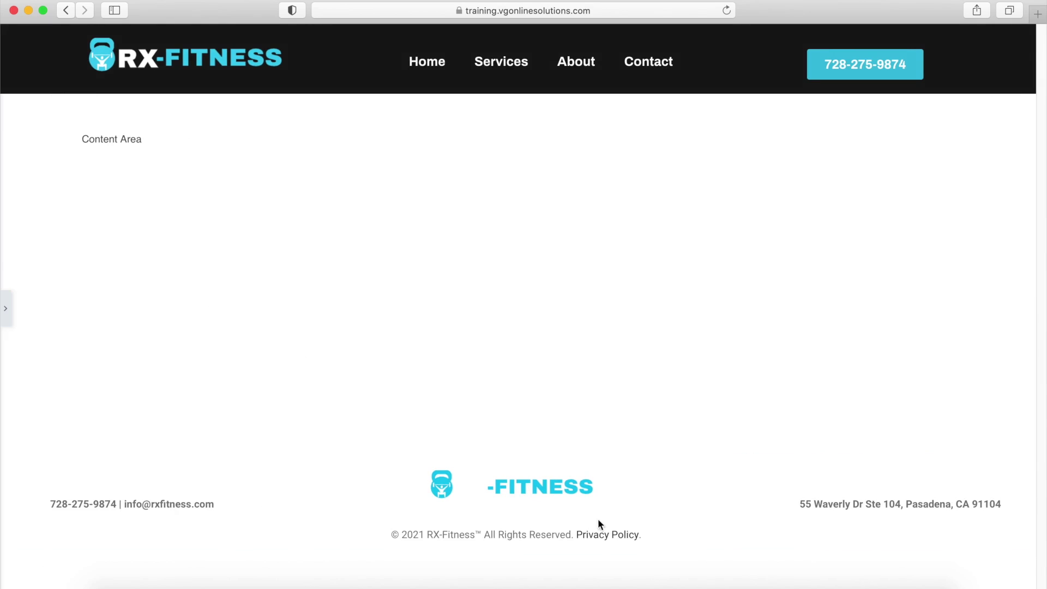
left_click(5, 311)
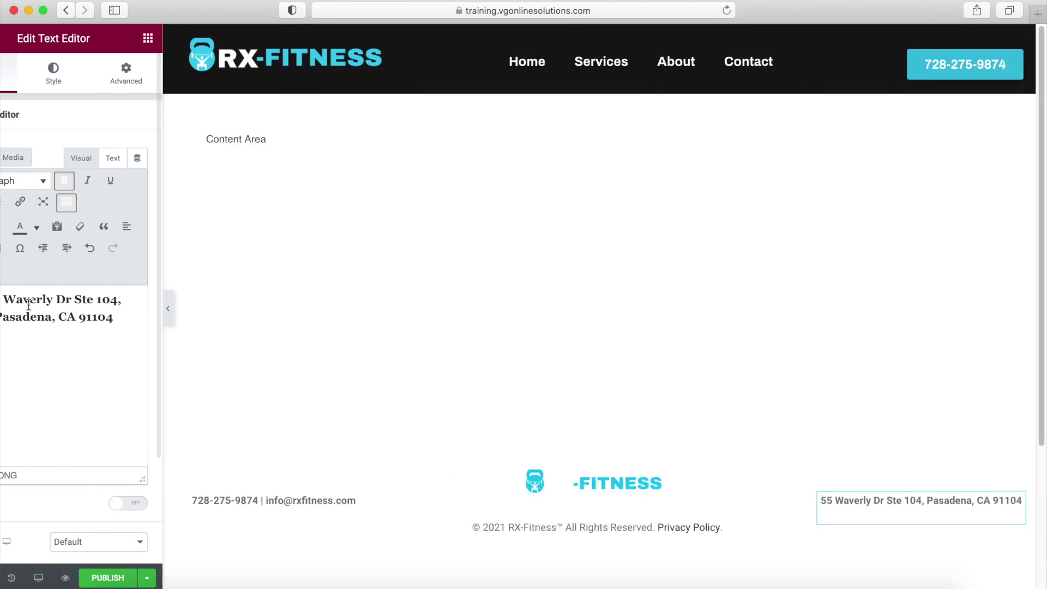
left_click(628, 451)
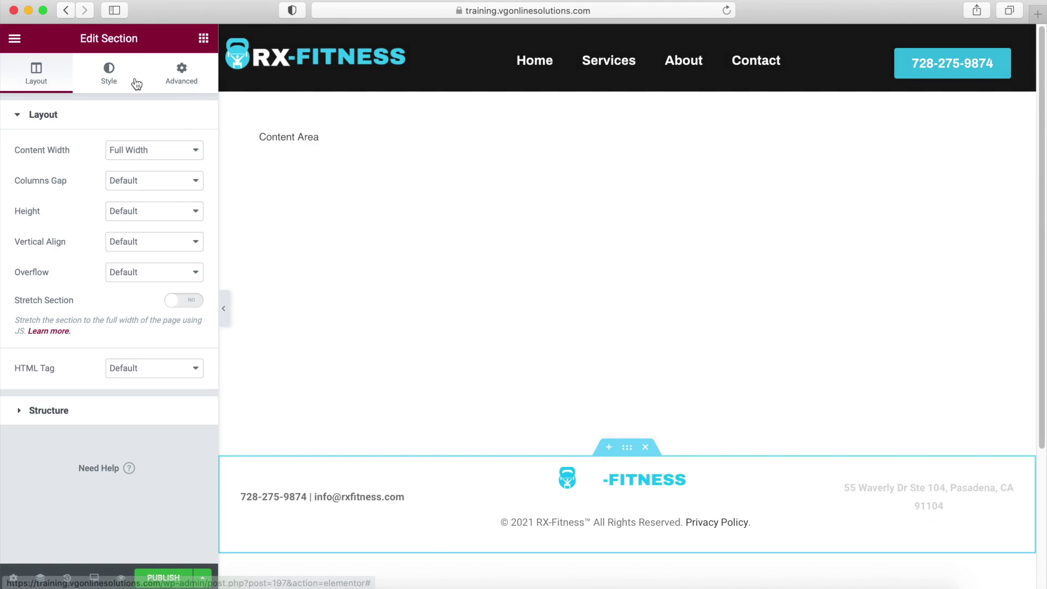
Give the footer section a Classic background in dark grey #2A2A2A.
left_click(104, 87)
left_click(137, 186)
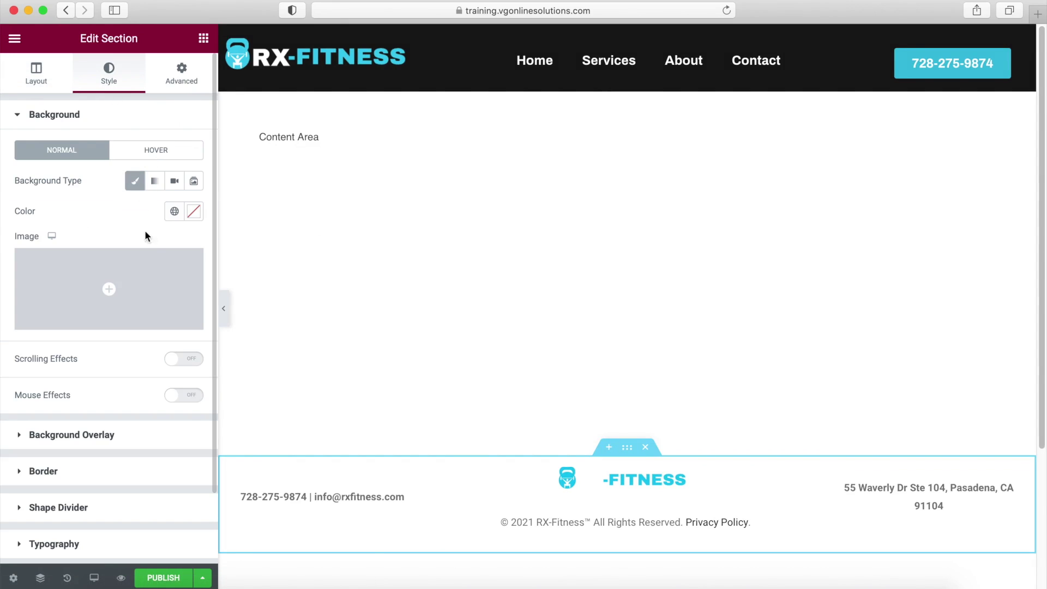
left_click(194, 212)
left_click_drag(116, 384, 7, 372)
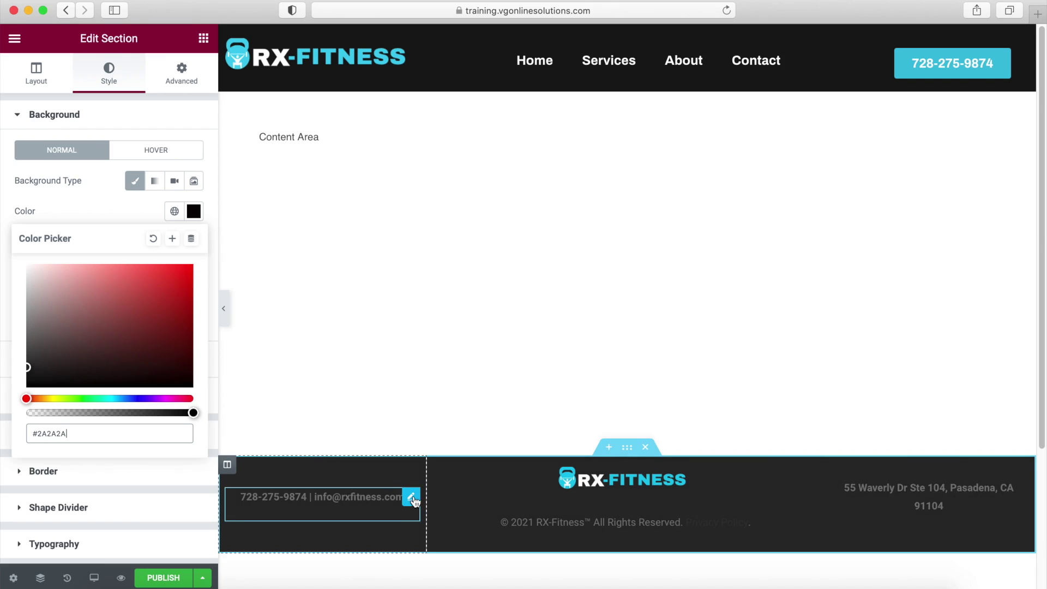
Set the phone-and-email and copyright text colour to white #FFFFFF.
left_click(413, 500)
left_click(109, 71)
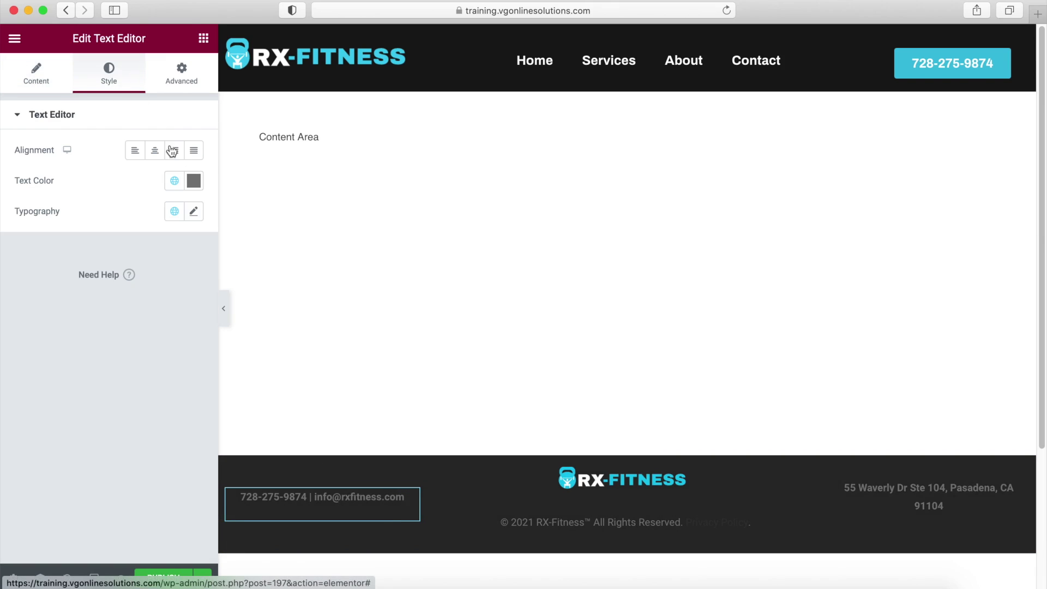
left_click(193, 180)
left_click_drag(30, 279, 2, 224)
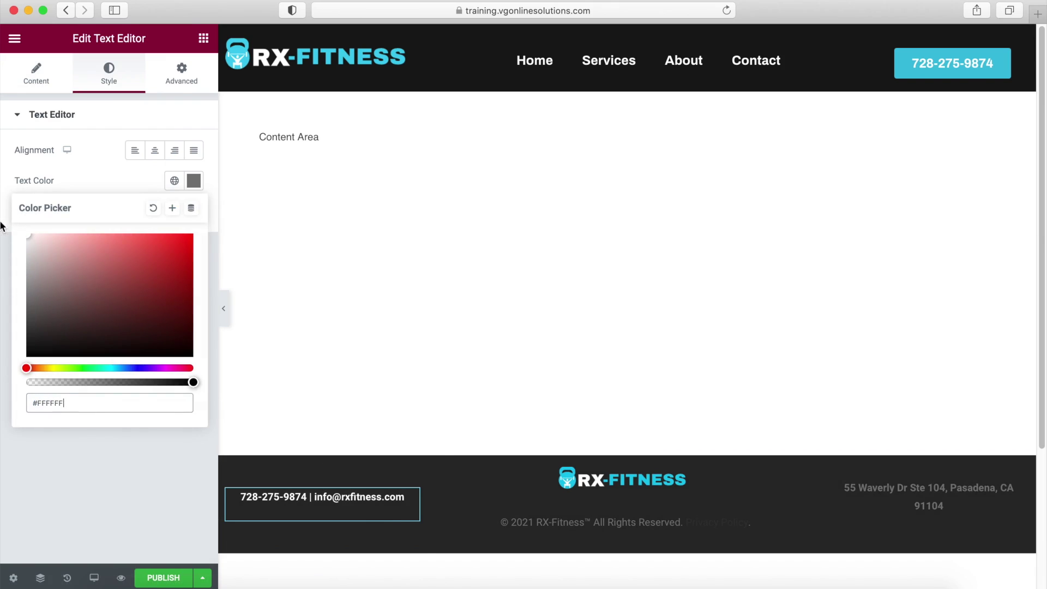
left_click(809, 522)
left_click(109, 82)
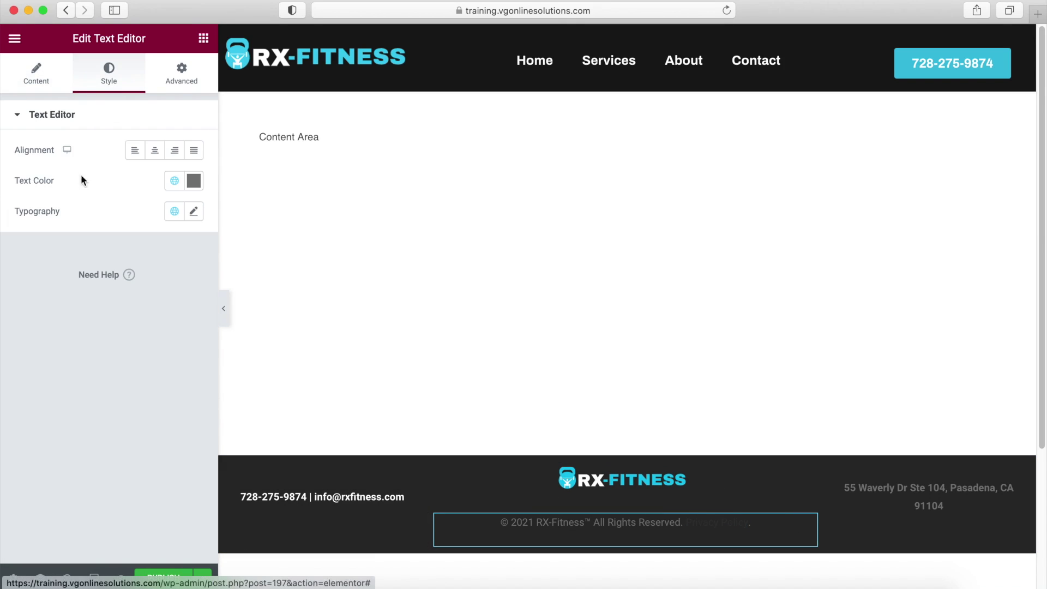
left_click(191, 181)
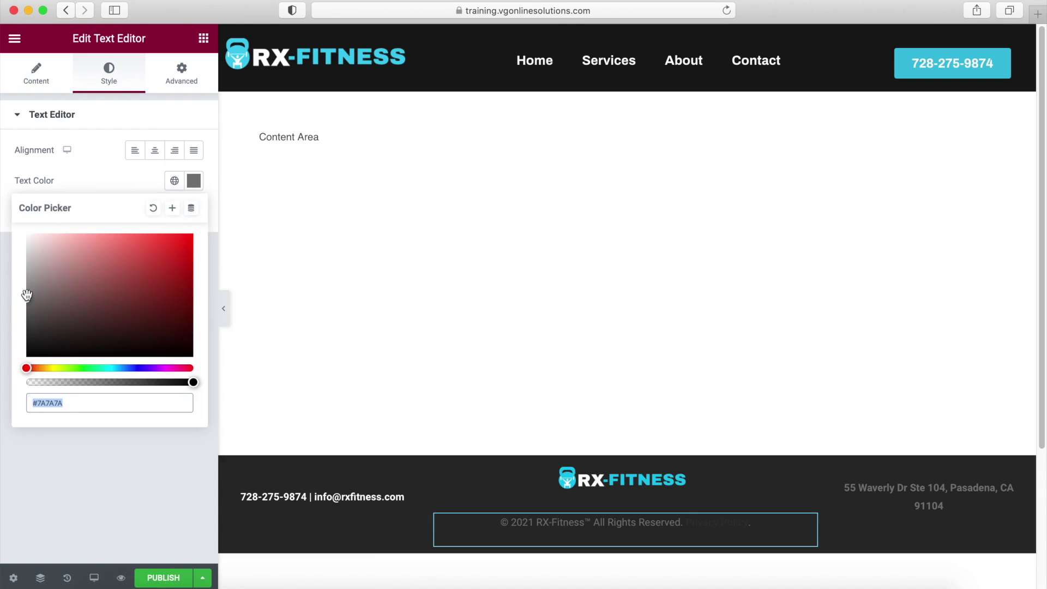
left_click_drag(27, 295, 1, 201)
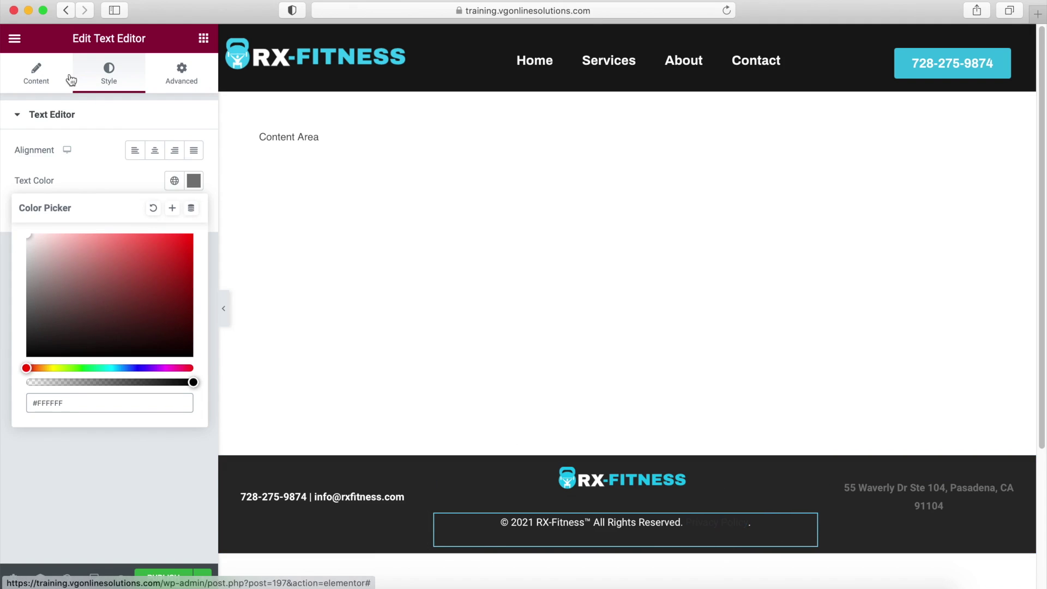
left_click(44, 79)
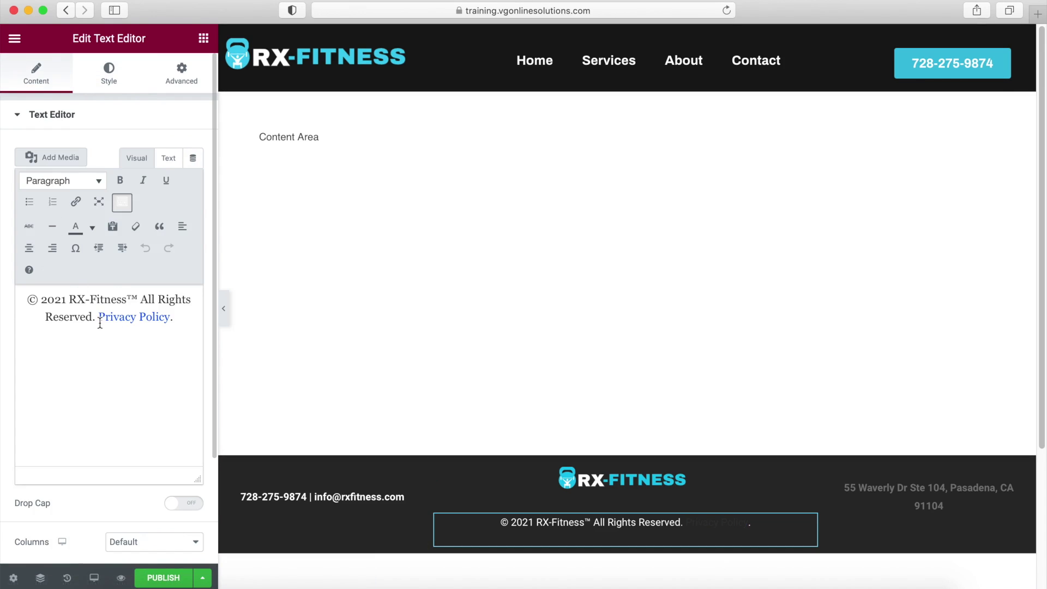
Select 'Privacy Policy.' in the copyright text and set its text color to white.
left_click_drag(171, 317, 99, 316)
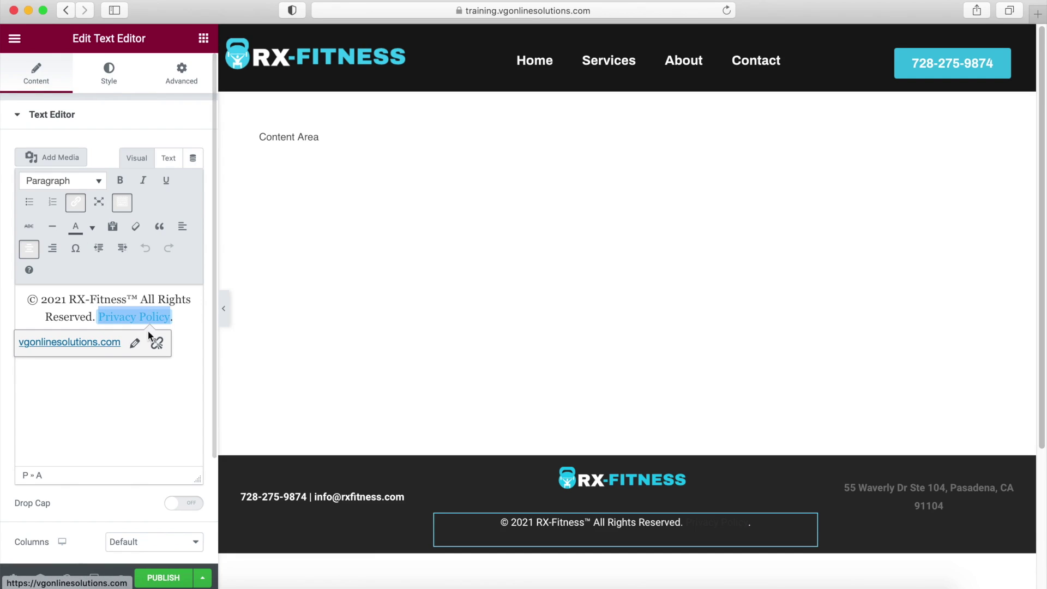
left_click(134, 343)
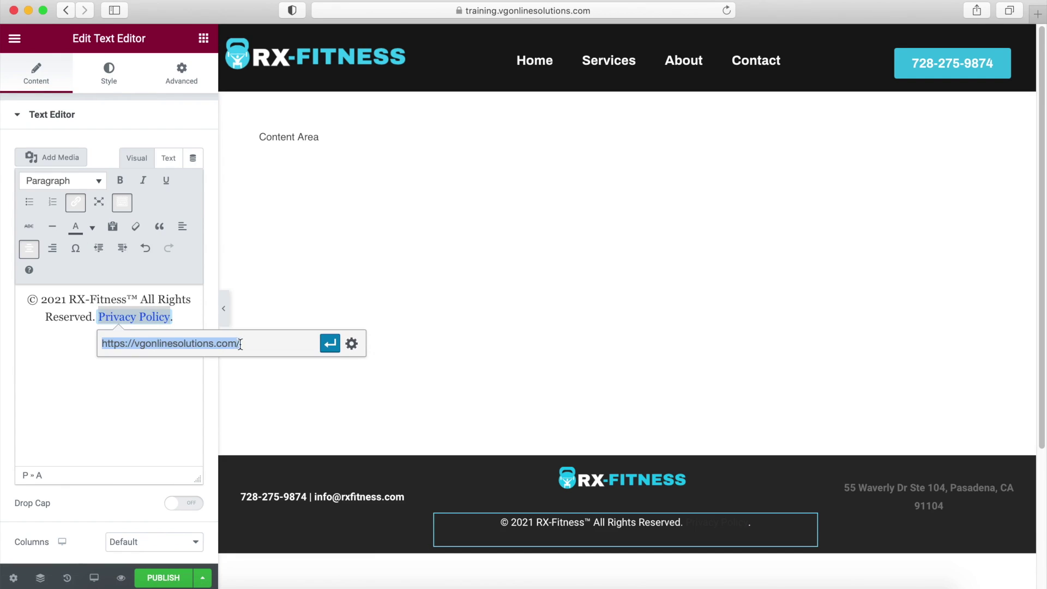
left_click(180, 385)
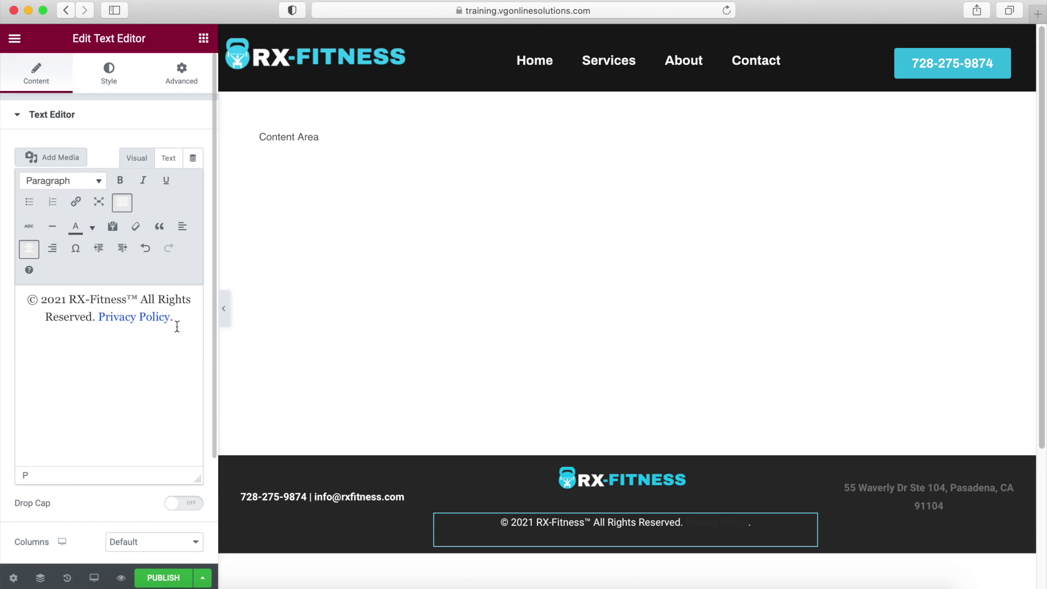
left_click_drag(177, 315, 99, 317)
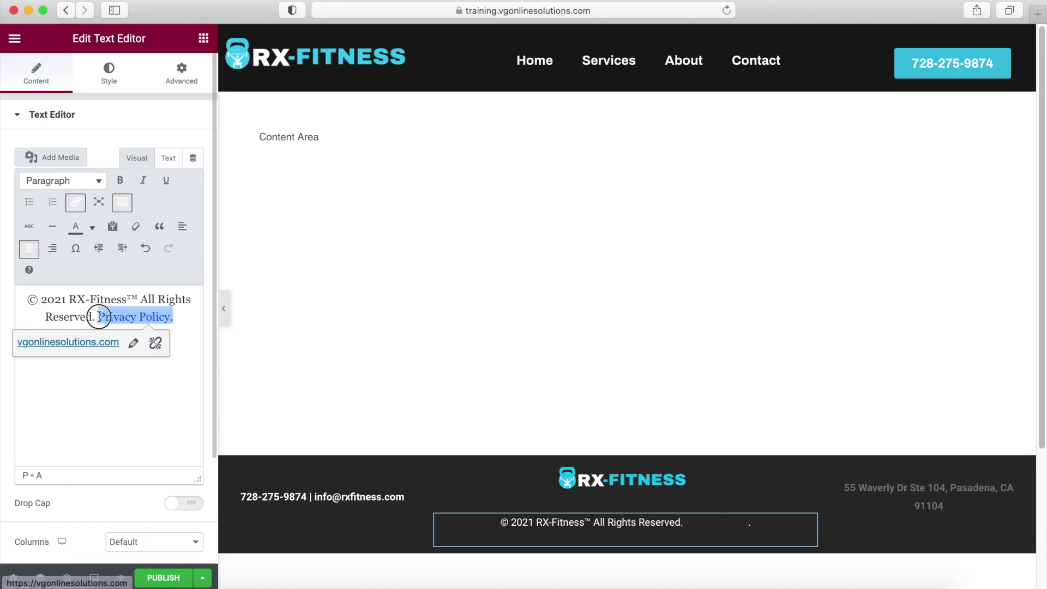
left_click(93, 227)
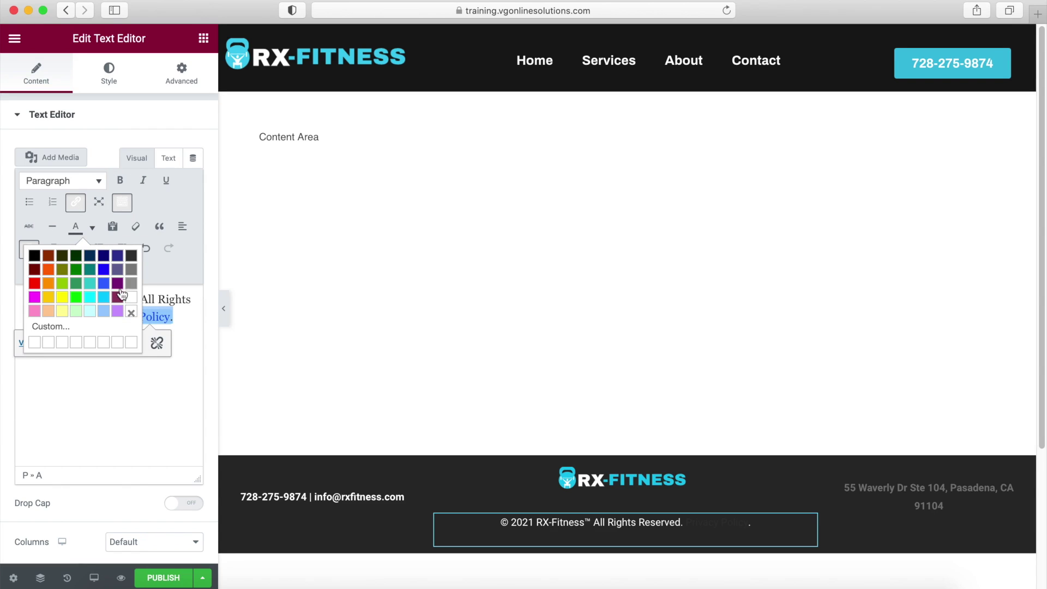
left_click(134, 298)
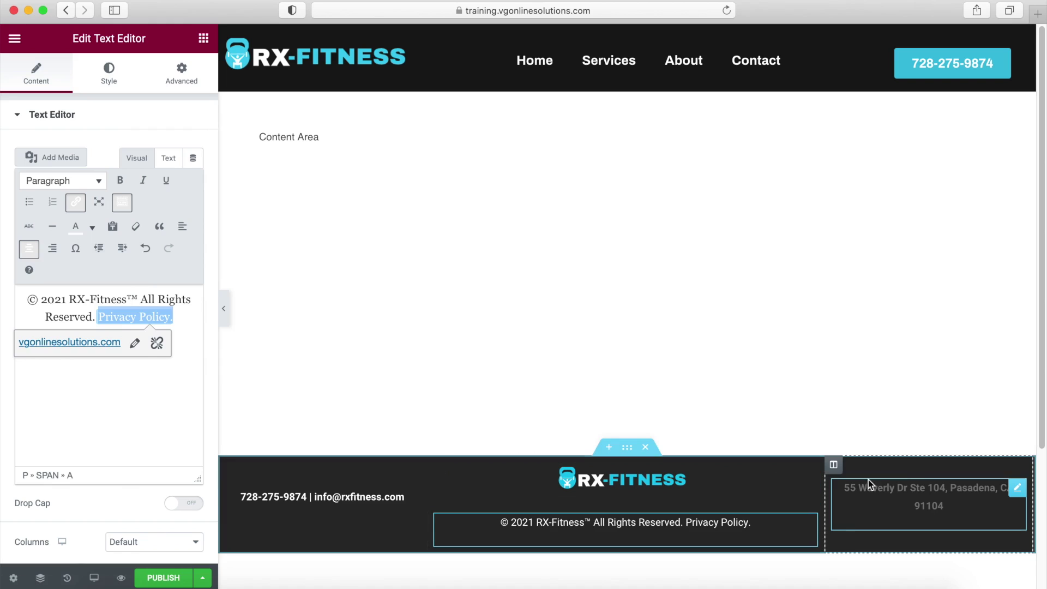
Set the address widget's text color to white (#FFFFFF).
left_click(1018, 487)
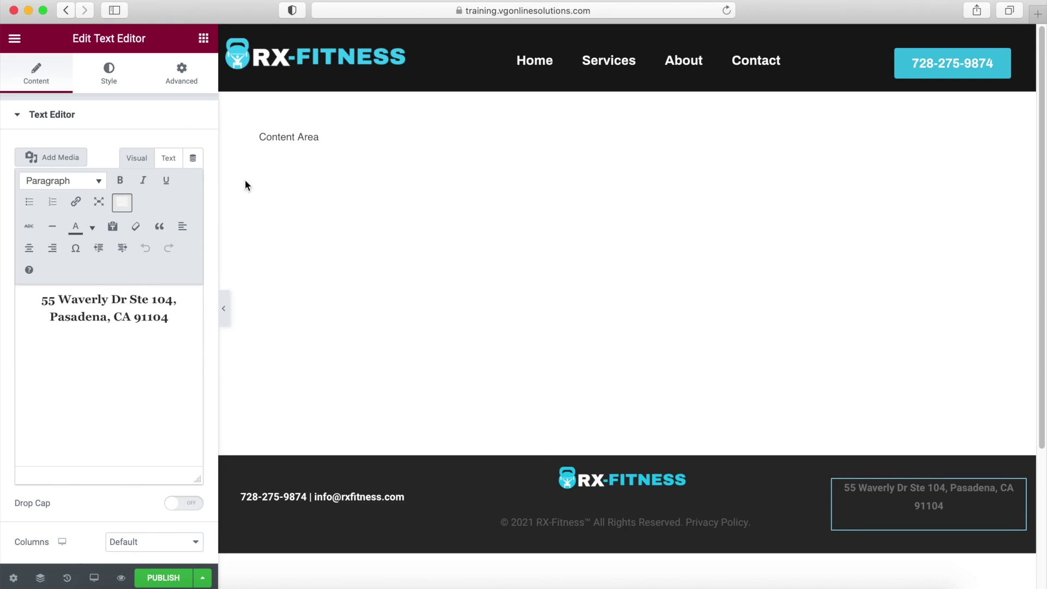
left_click(112, 81)
left_click(194, 181)
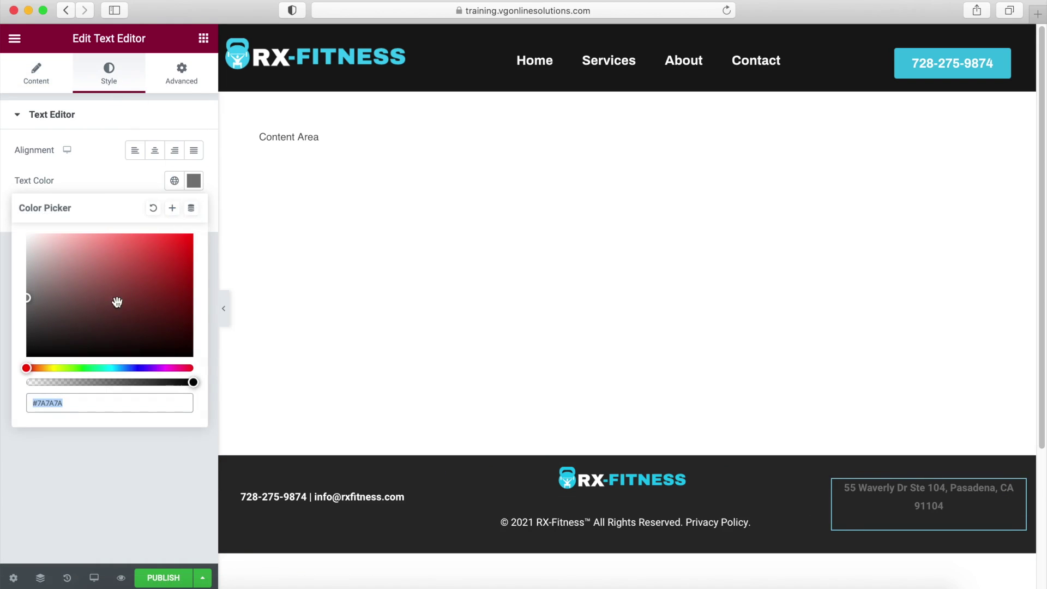
left_click_drag(24, 297, 1, 210)
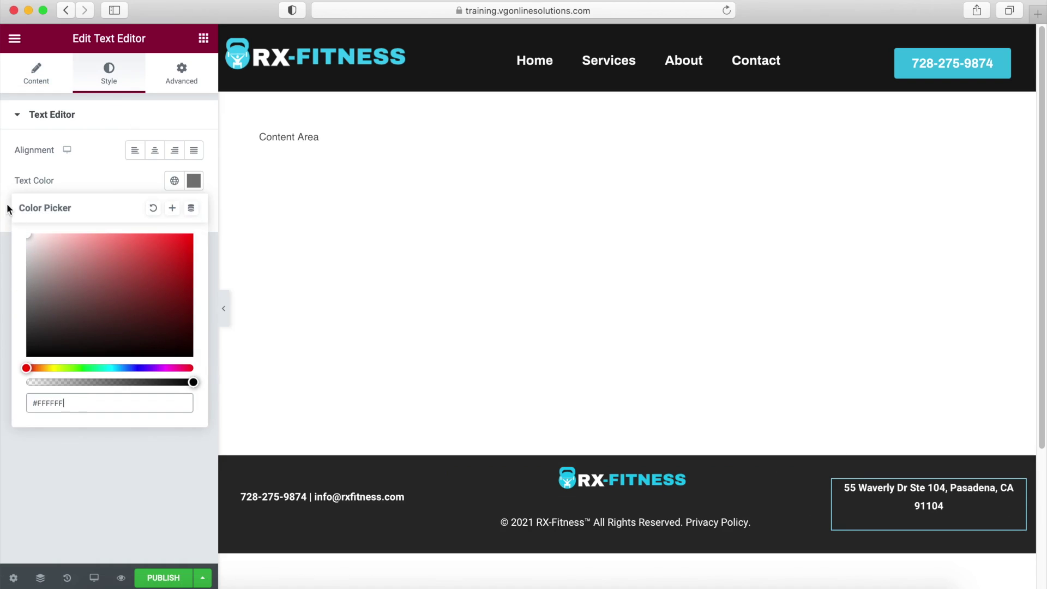
Preview the dark footer full width with the panel collapsed, then restore the panel and publish.
left_click(223, 308)
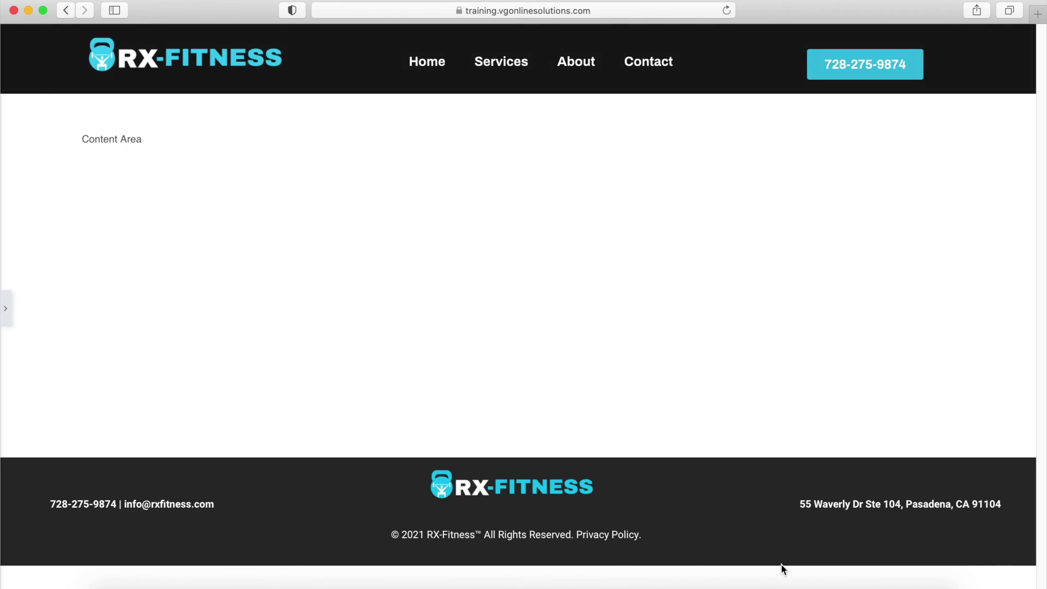
left_click(7, 308)
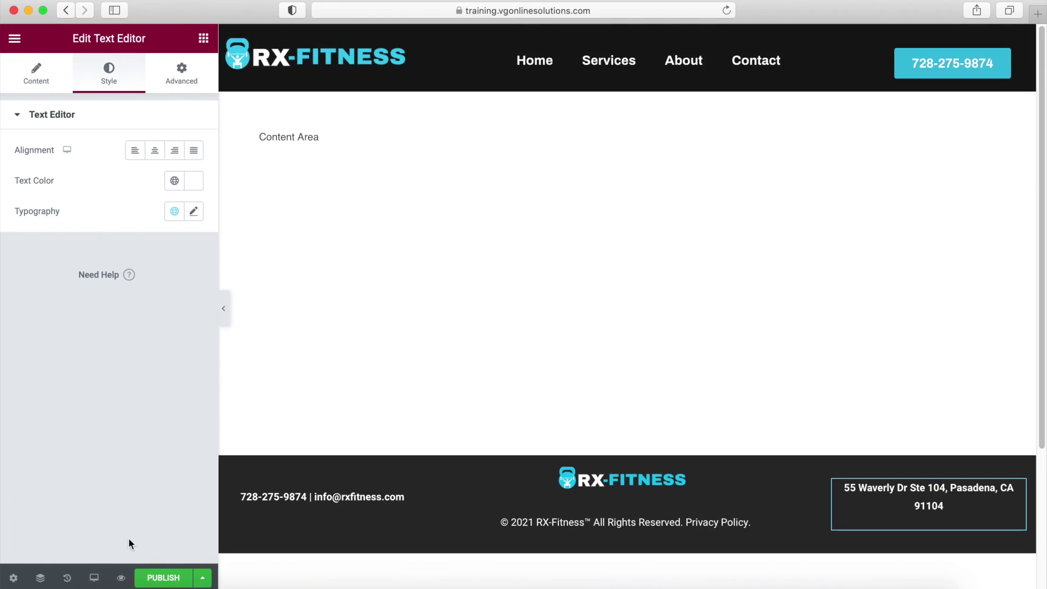
left_click(153, 582)
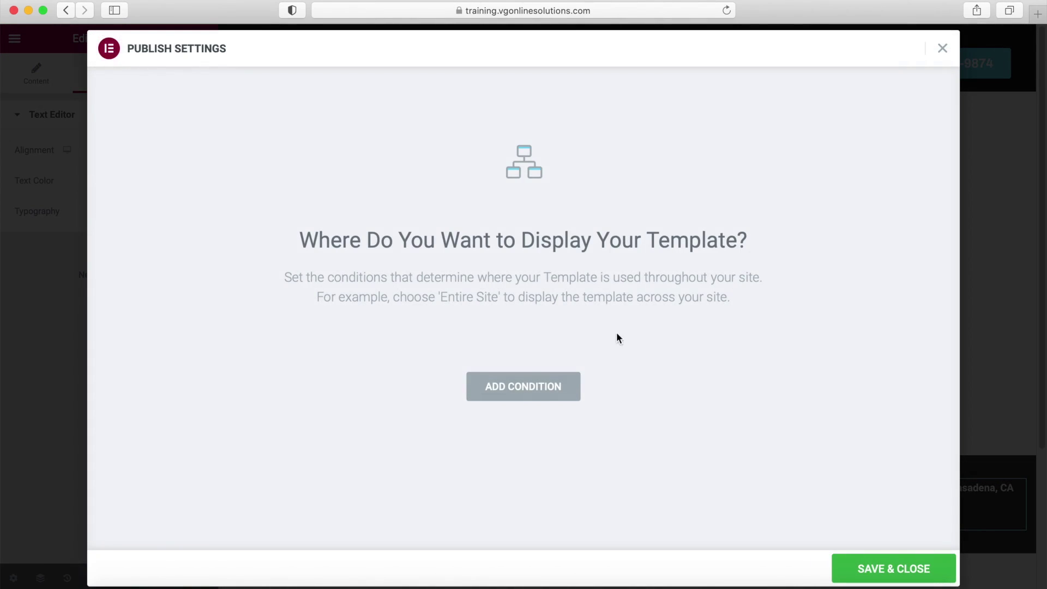
Publish the footer with an Include > Entire Site condition and view the live site.
left_click(523, 387)
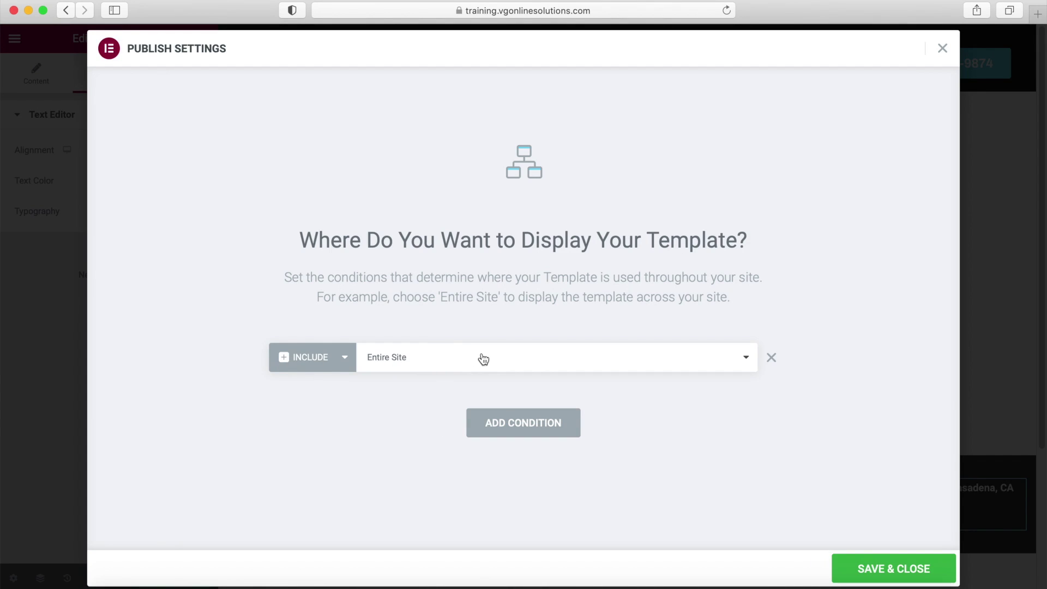
left_click(919, 572)
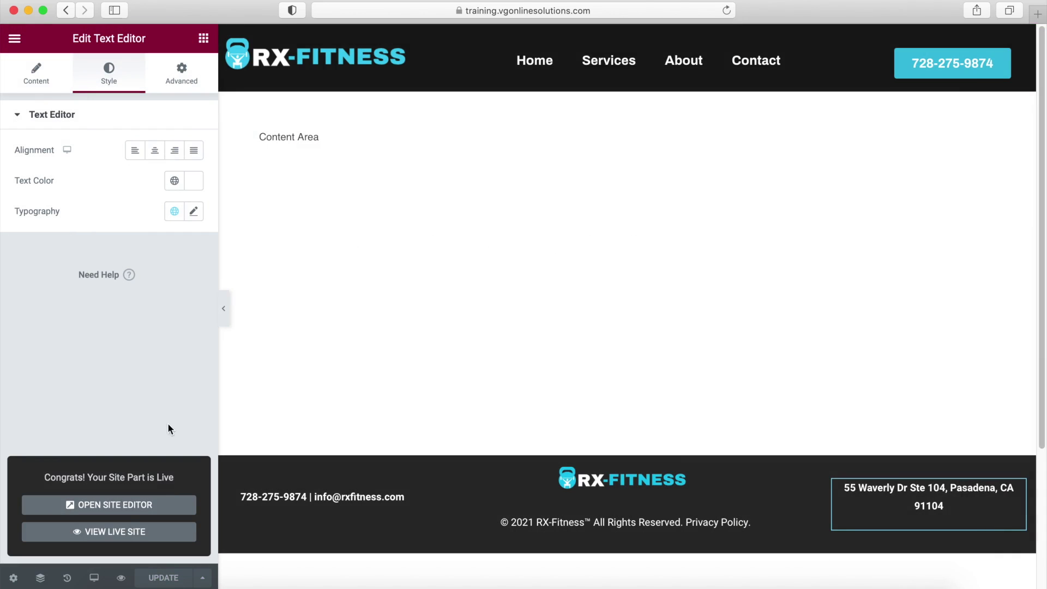
left_click(131, 535)
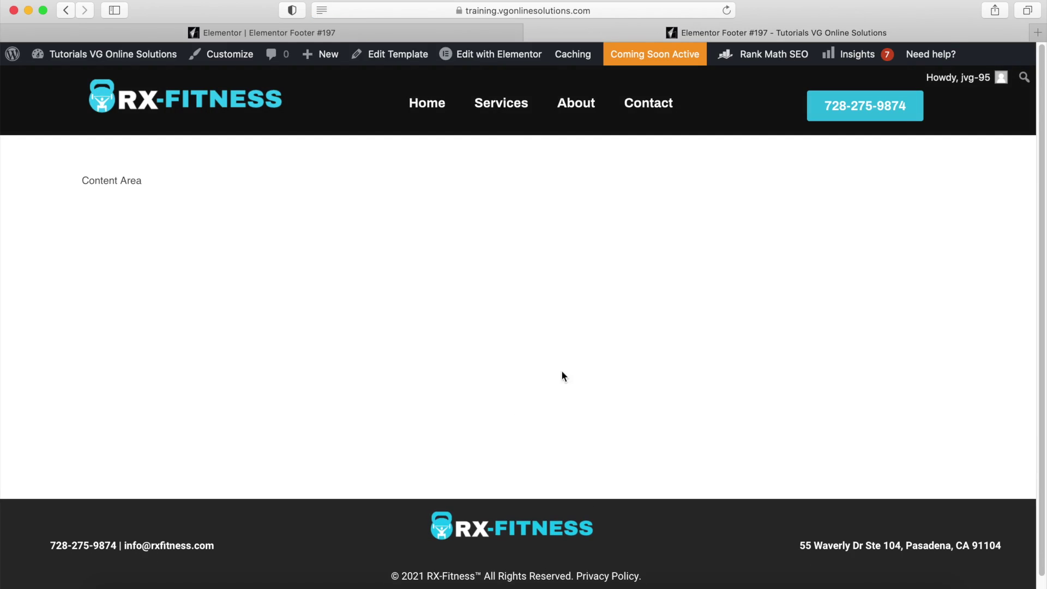
Visit the live Home page, scroll down to the footer, then return to the Footer #197 editor.
mouse_move(119, 57)
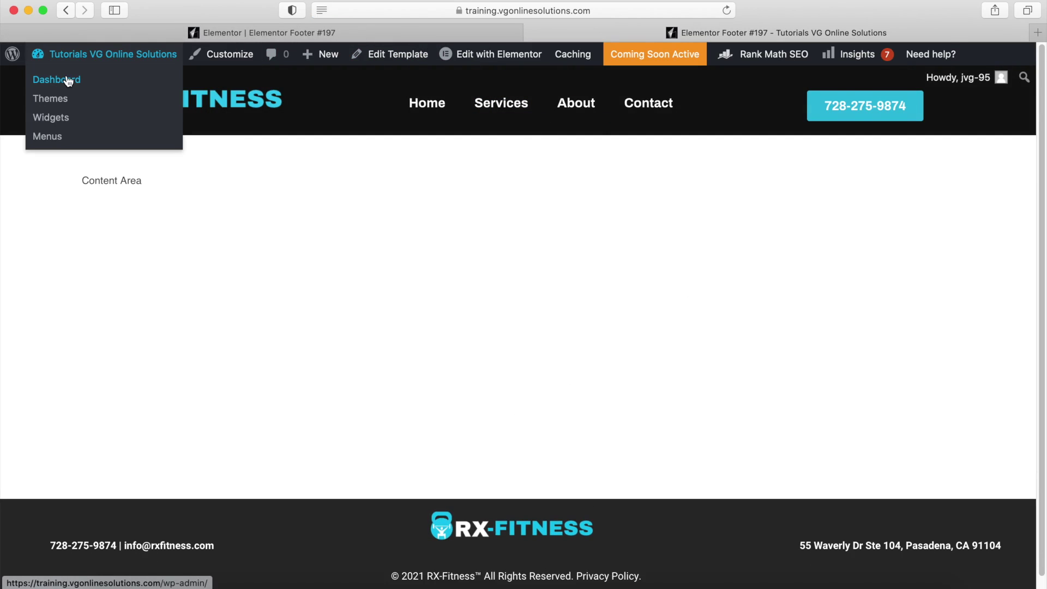
left_click(10, 57)
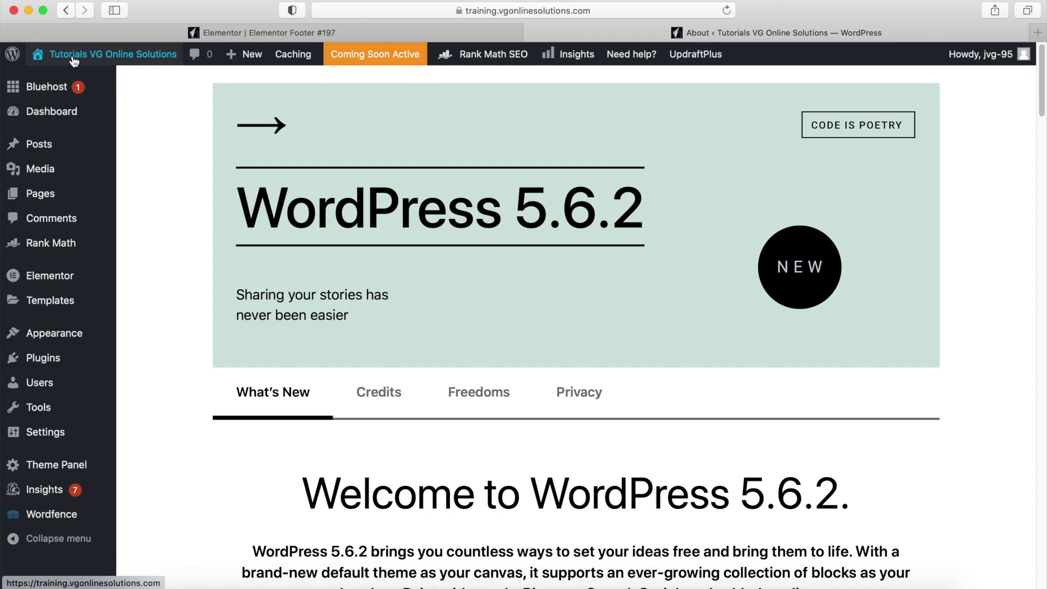
mouse_move(72, 60)
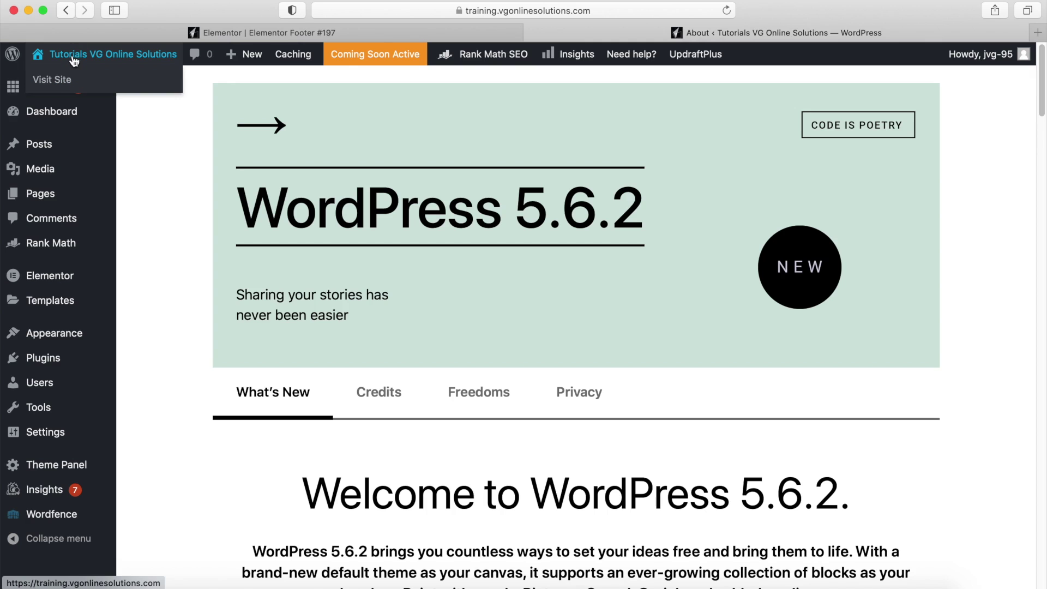
left_click(59, 83)
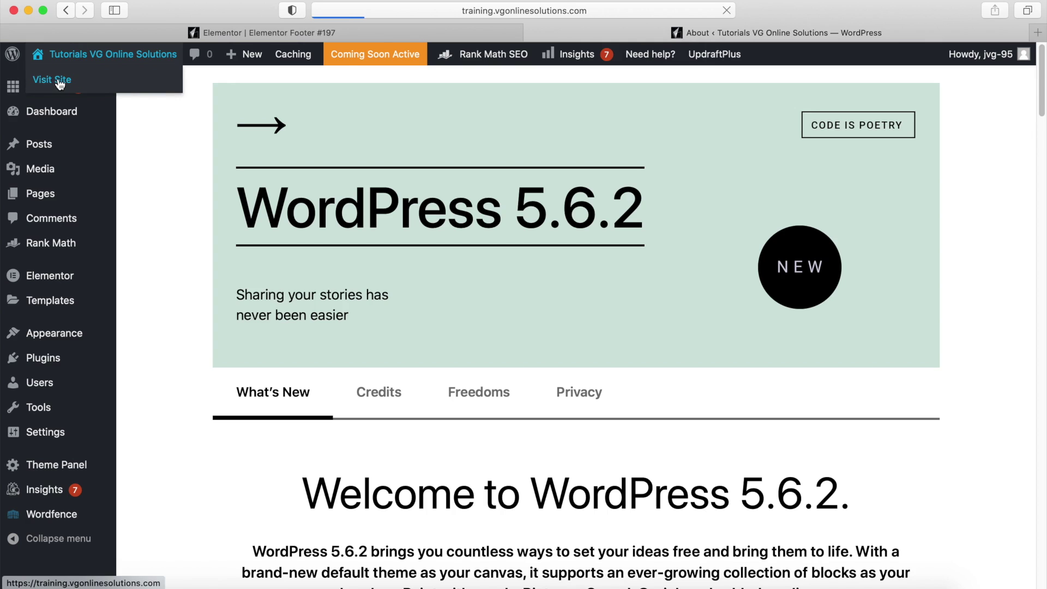
scroll(624, 229, "down", 10)
scroll(620, 259, "down", 15)
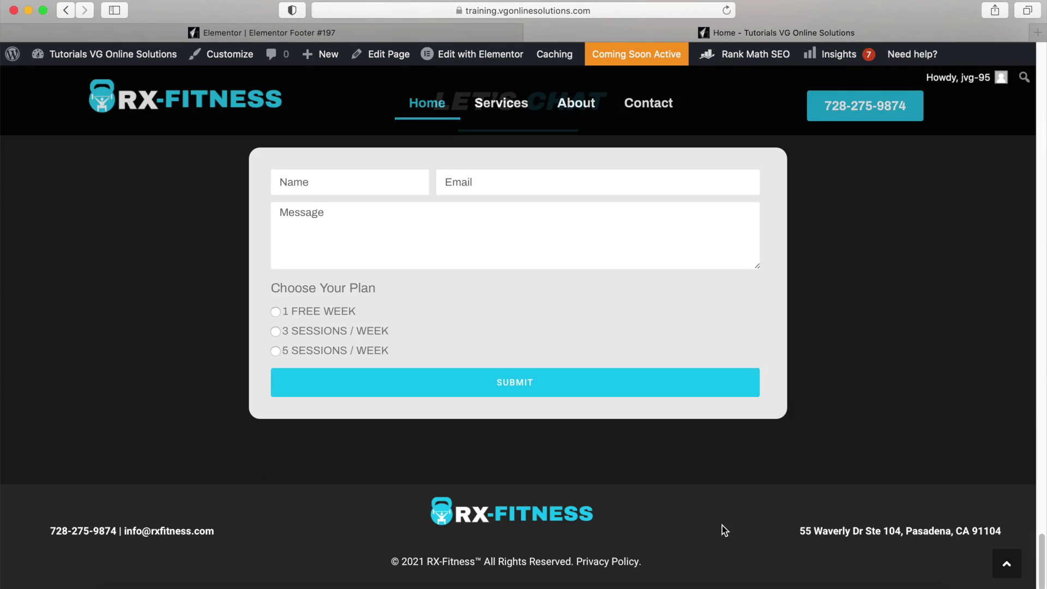
left_click(463, 34)
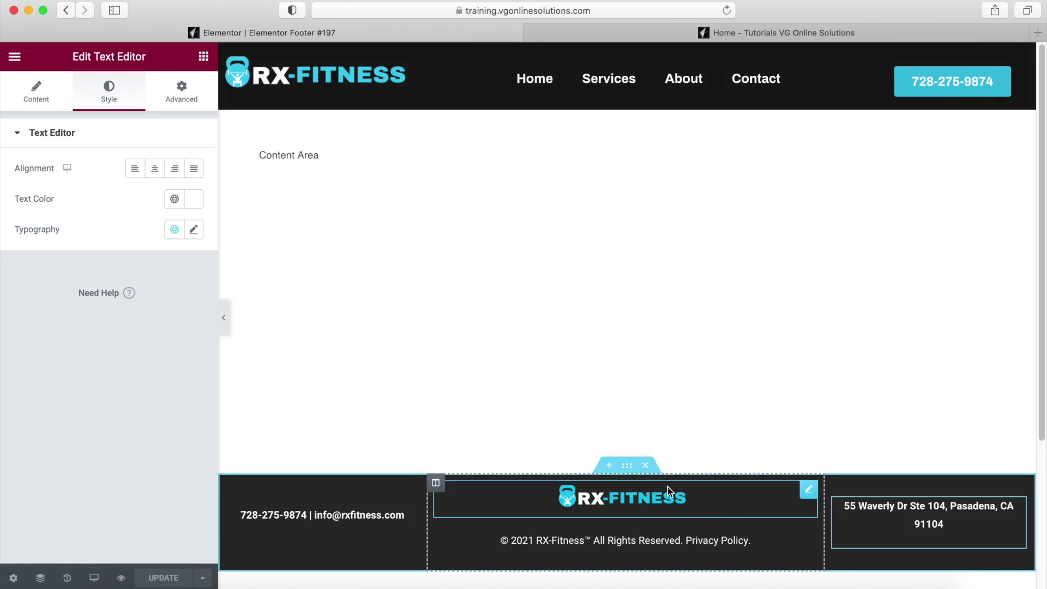
Give the footer section 20 px top and bottom padding, update it, and switch to the Home tab.
left_click(628, 469)
left_click(184, 93)
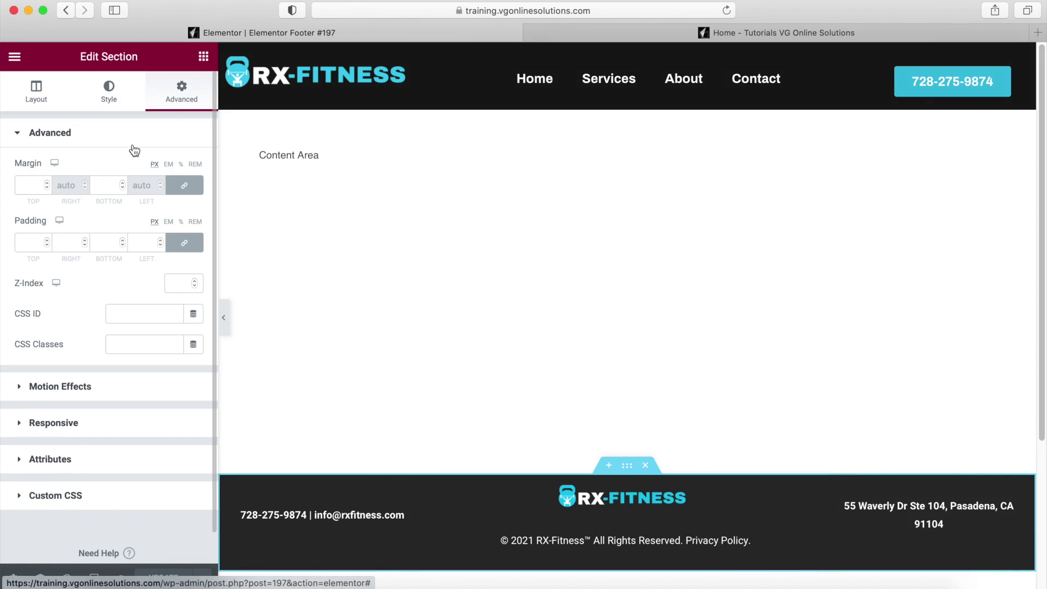
left_click(184, 242)
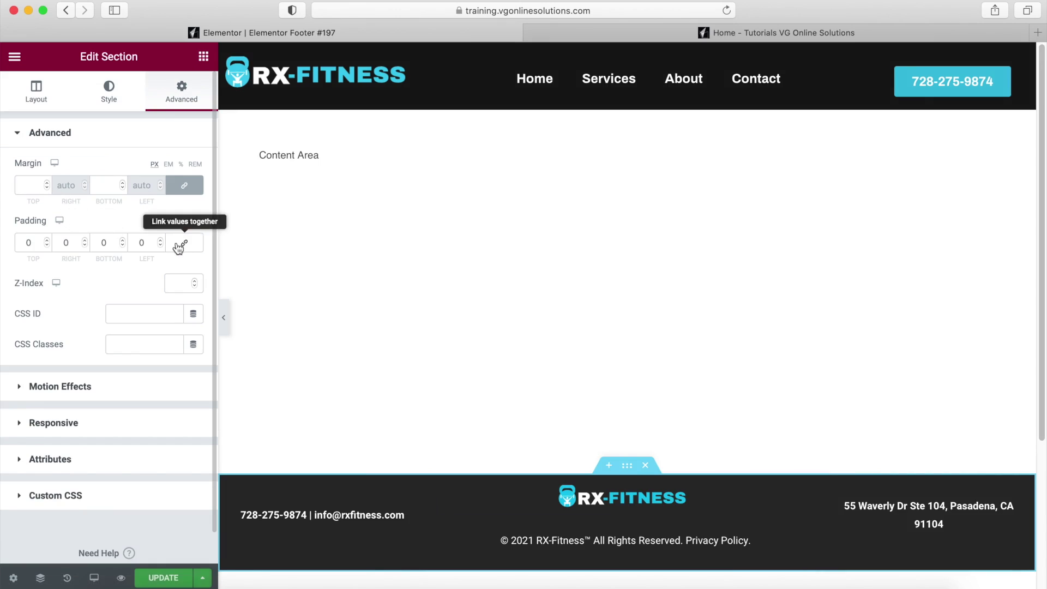
left_click(27, 243)
type("1")
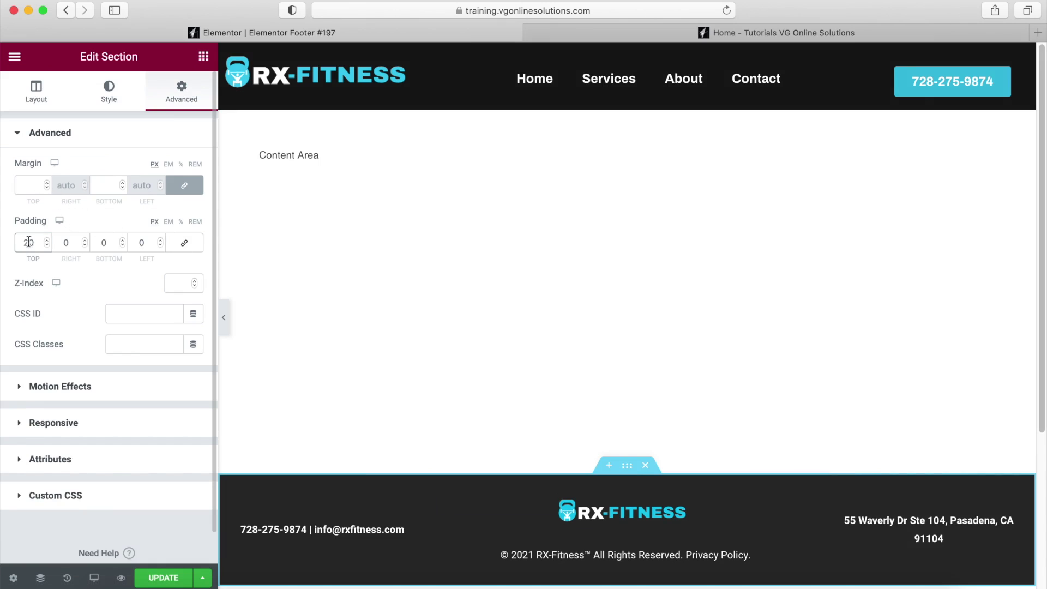
left_click(99, 242)
type("2")
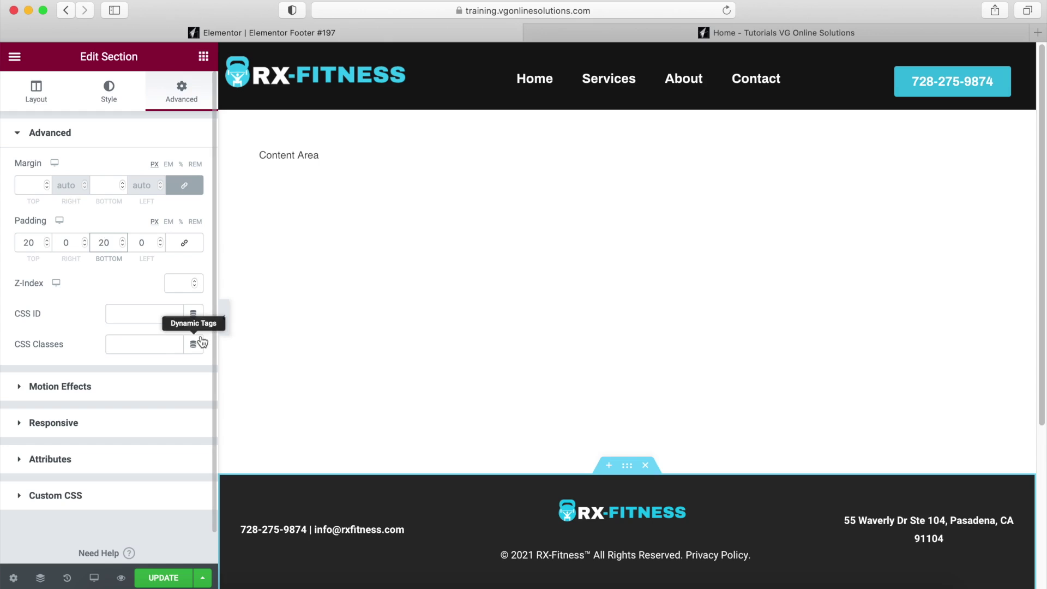
left_click(160, 578)
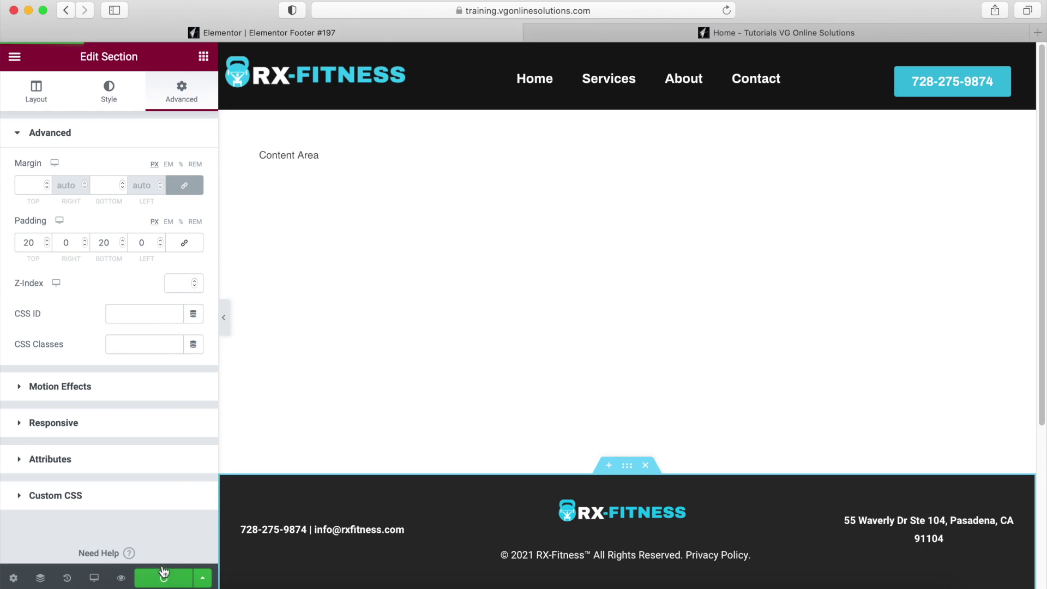
left_click(773, 32)
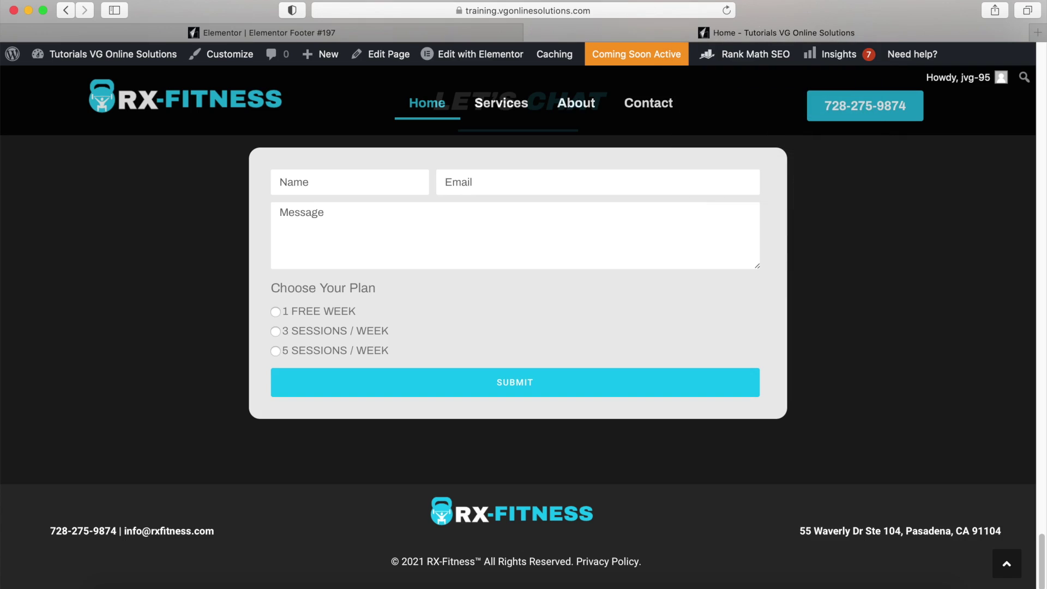
Reload the live Home page to check the padded footer, then switch back to the editor tab.
left_click(727, 9)
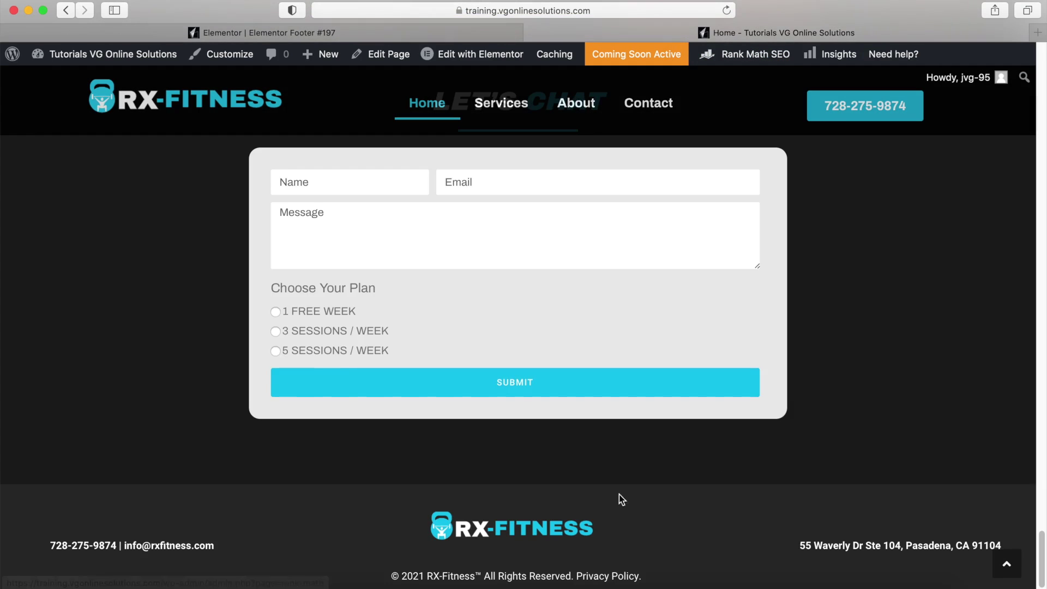
scroll(600, 485, "down", 1)
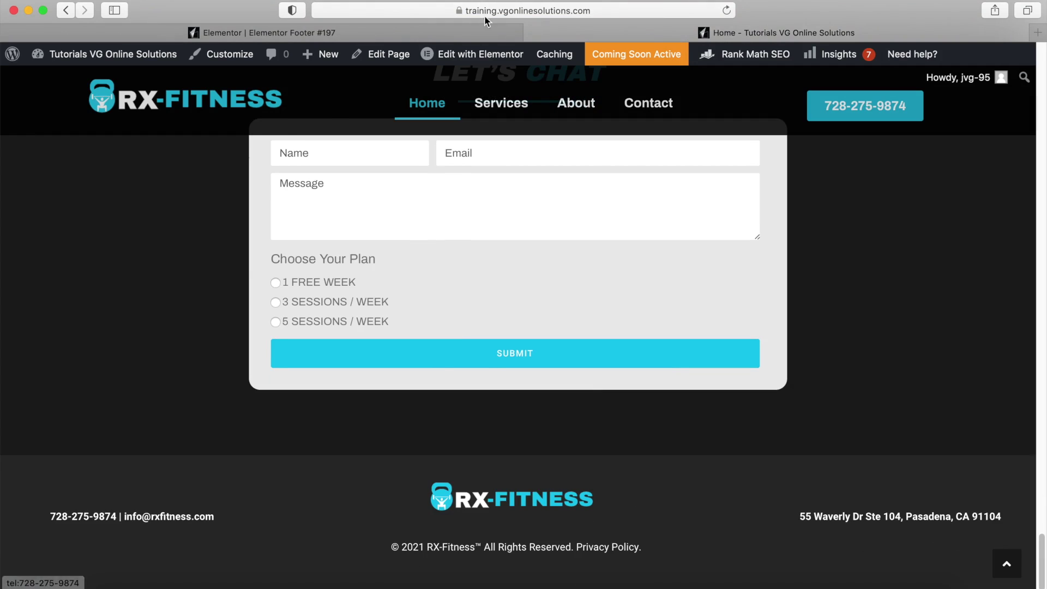
key("ctrl+shift+Tab")
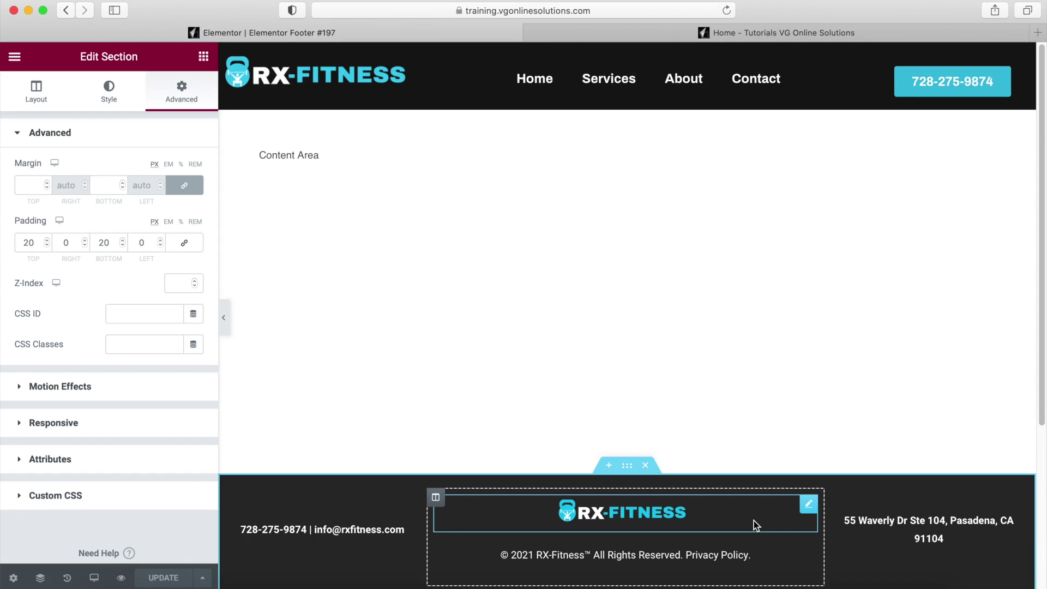
Delete the old footer section and insert the imported 'Footer - Business Website.json' template.
left_click(645, 465)
scroll(648, 465, "down", 3)
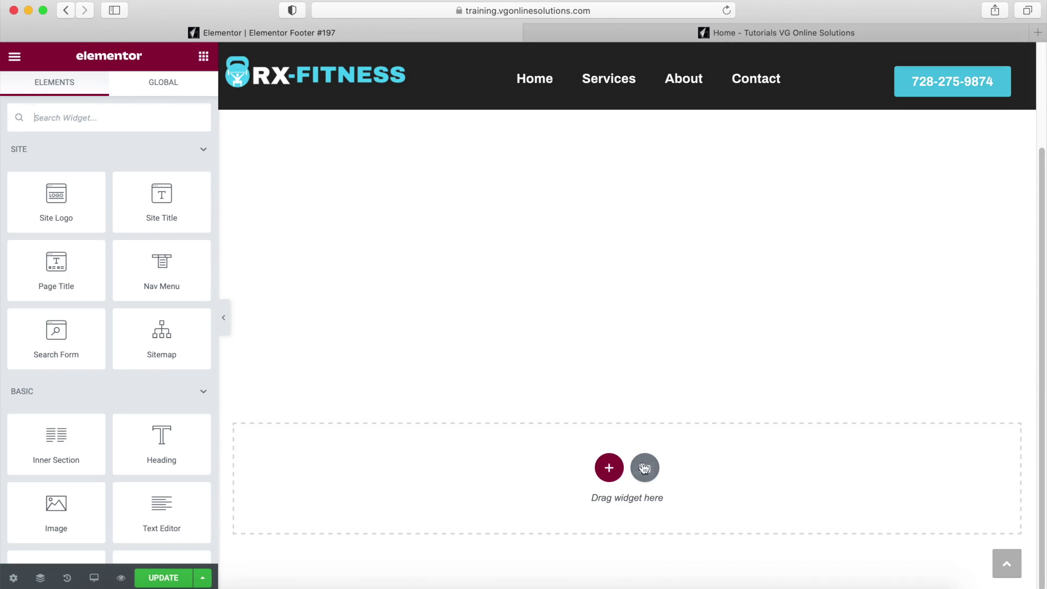
left_click(645, 468)
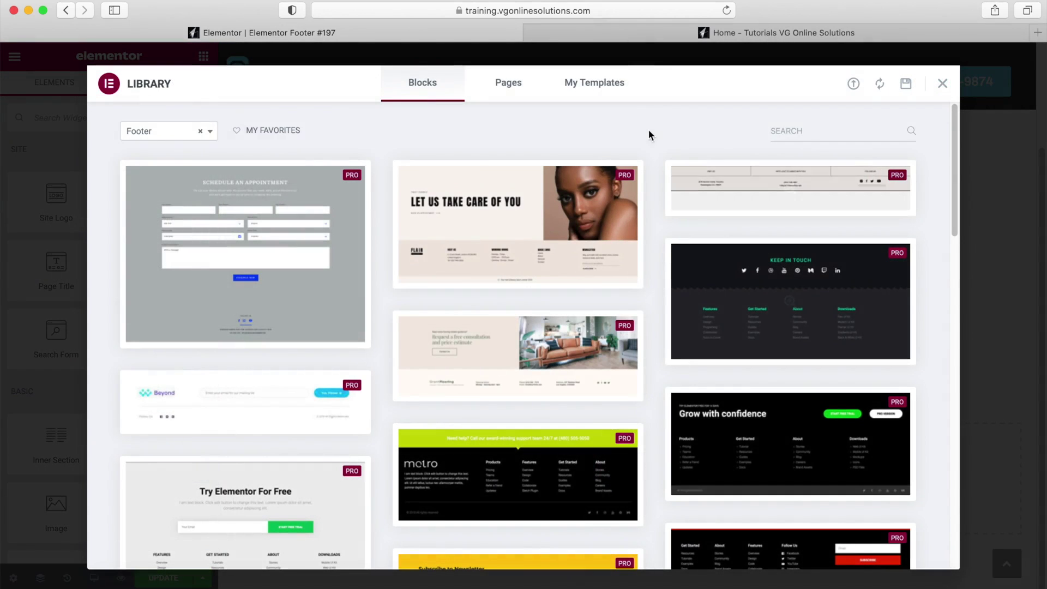
left_click(589, 92)
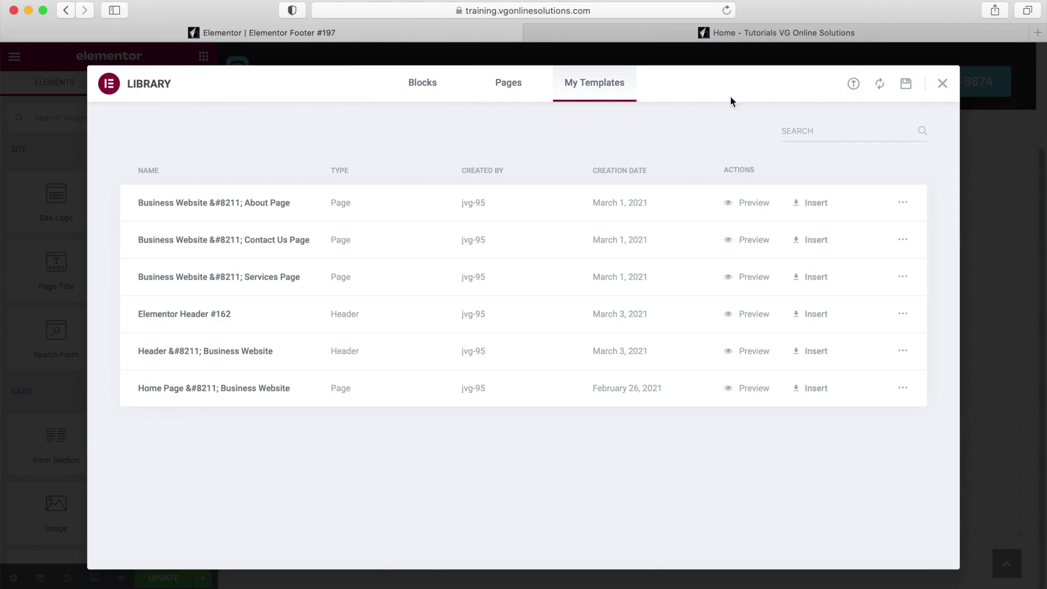
left_click(854, 87)
left_click(528, 401)
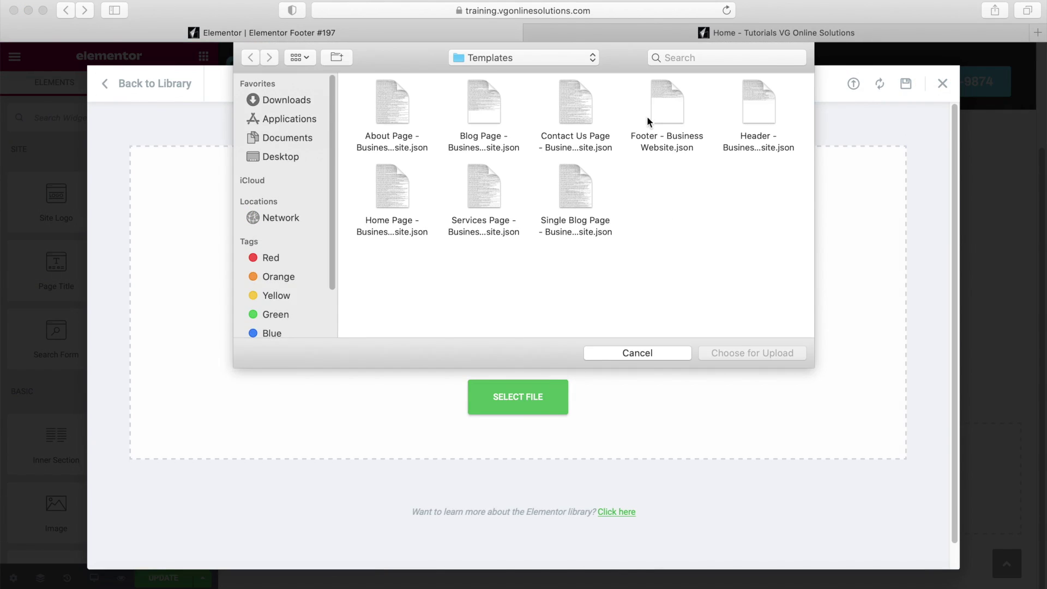
left_click(669, 103)
left_click(729, 349)
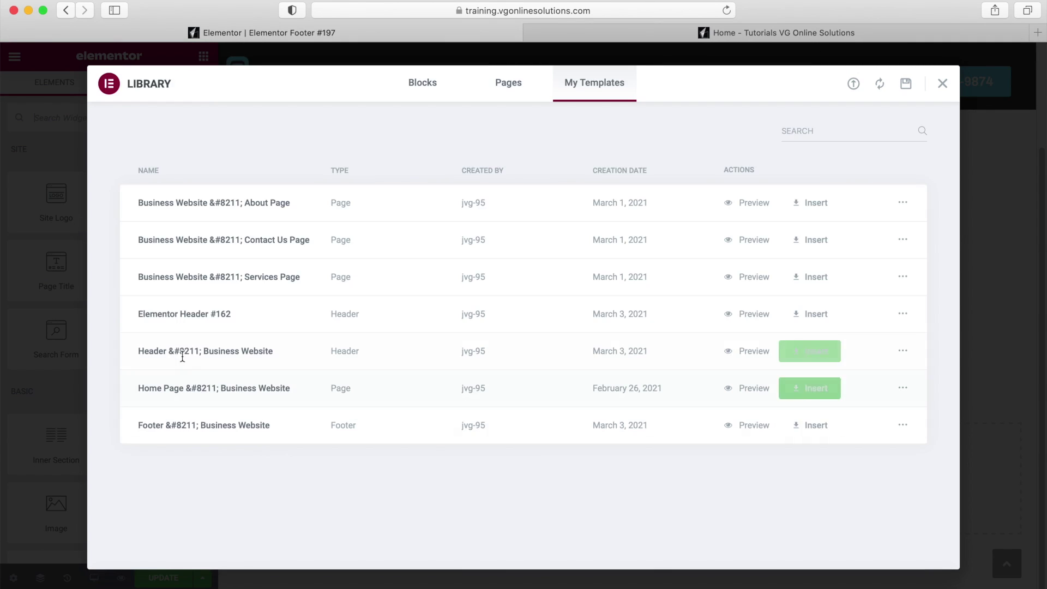
left_click(814, 433)
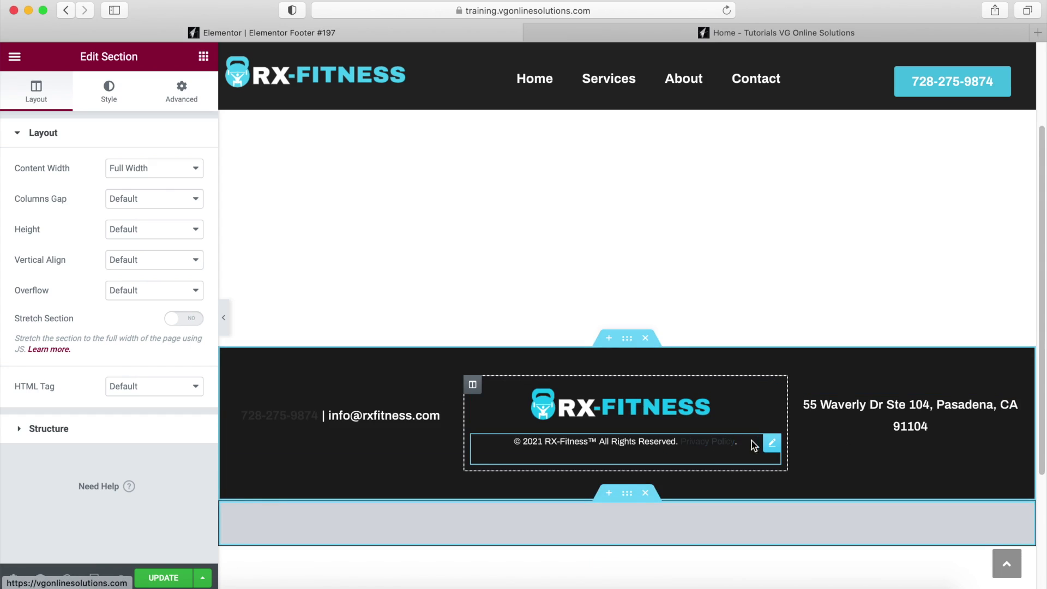
Make the Privacy Policy link in the copyright text white.
left_click(772, 447)
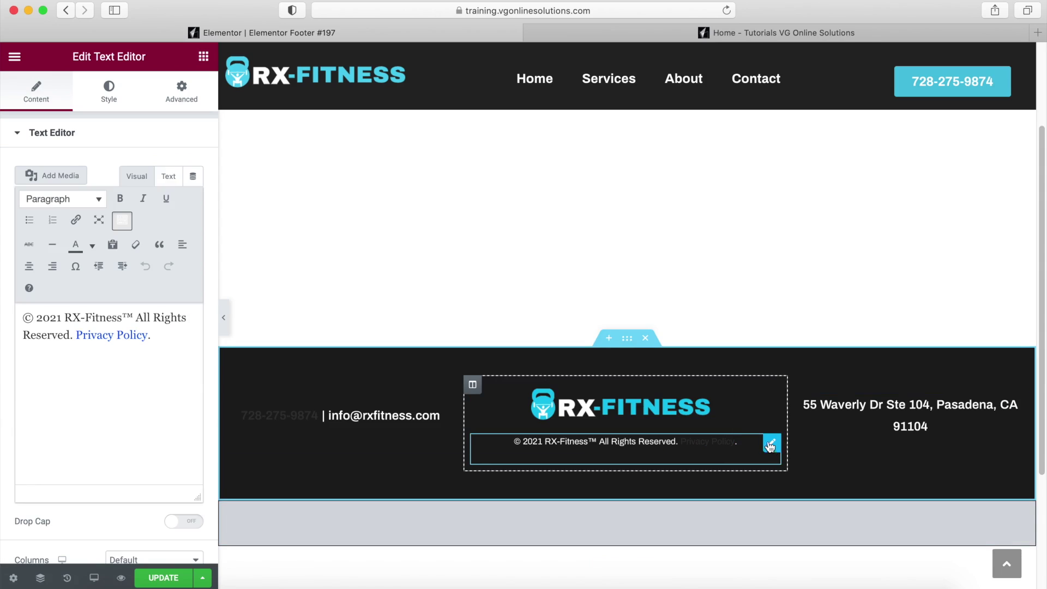
left_click(92, 333)
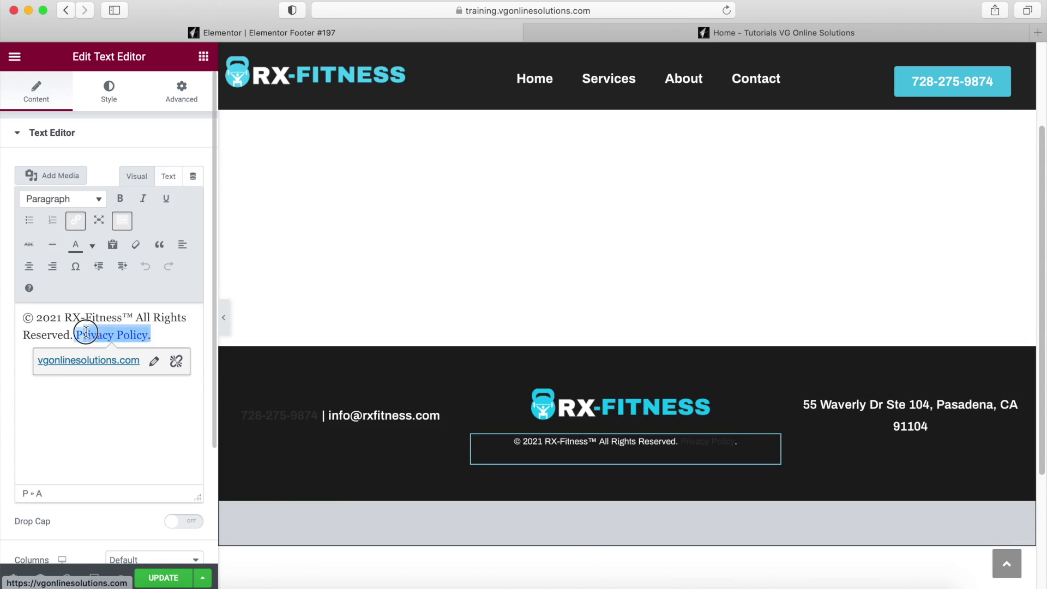
left_click(90, 245)
left_click(131, 315)
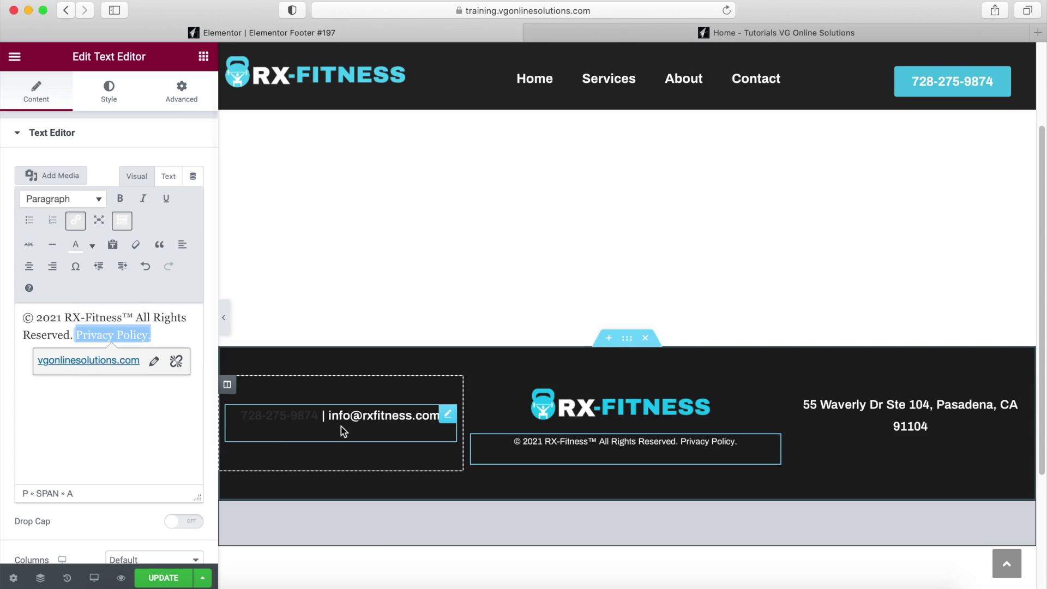
Make the phone number in the contact line white and preview the footer full width.
left_click(450, 414)
left_click_drag(114, 316, 2, 304)
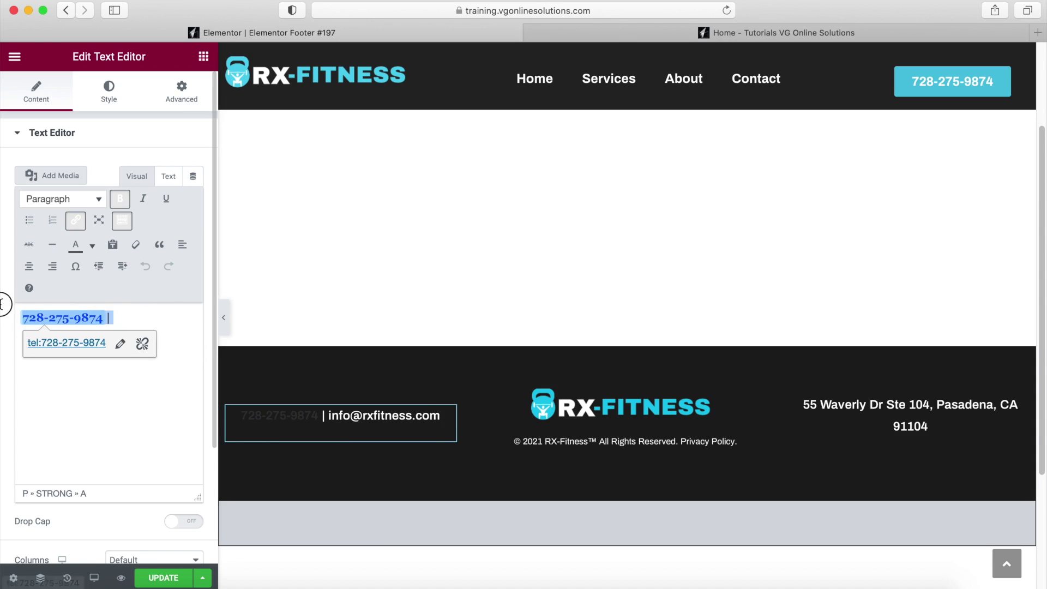
left_click(95, 248)
left_click(131, 315)
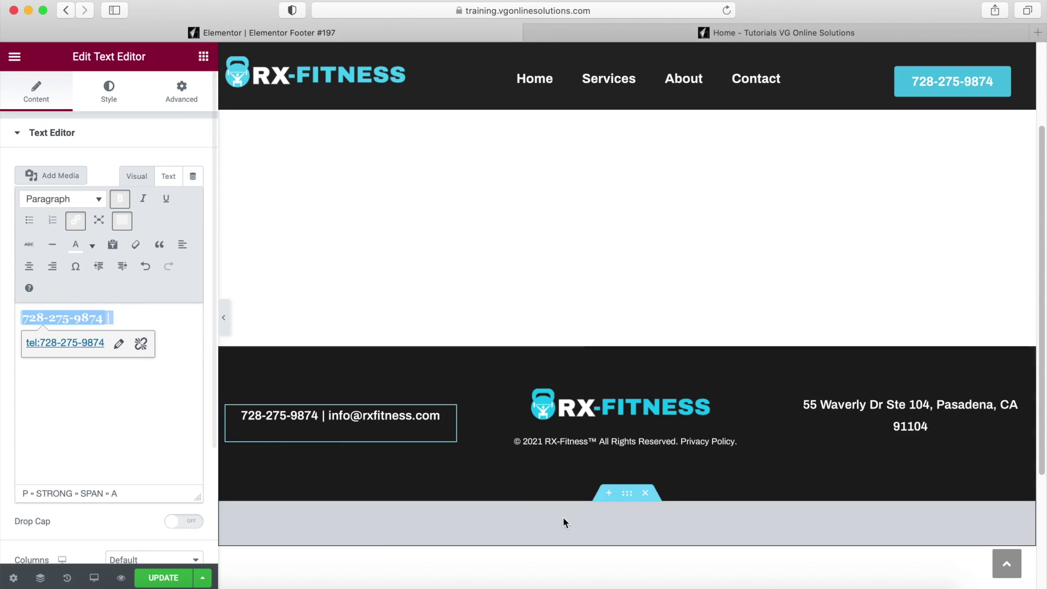
left_click(224, 316)
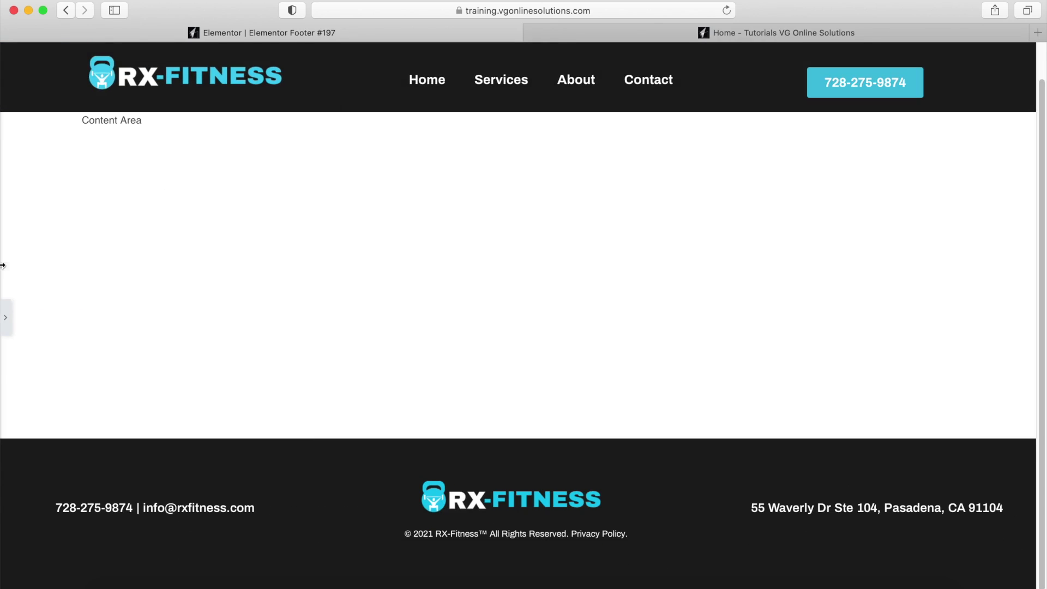
left_click(6, 317)
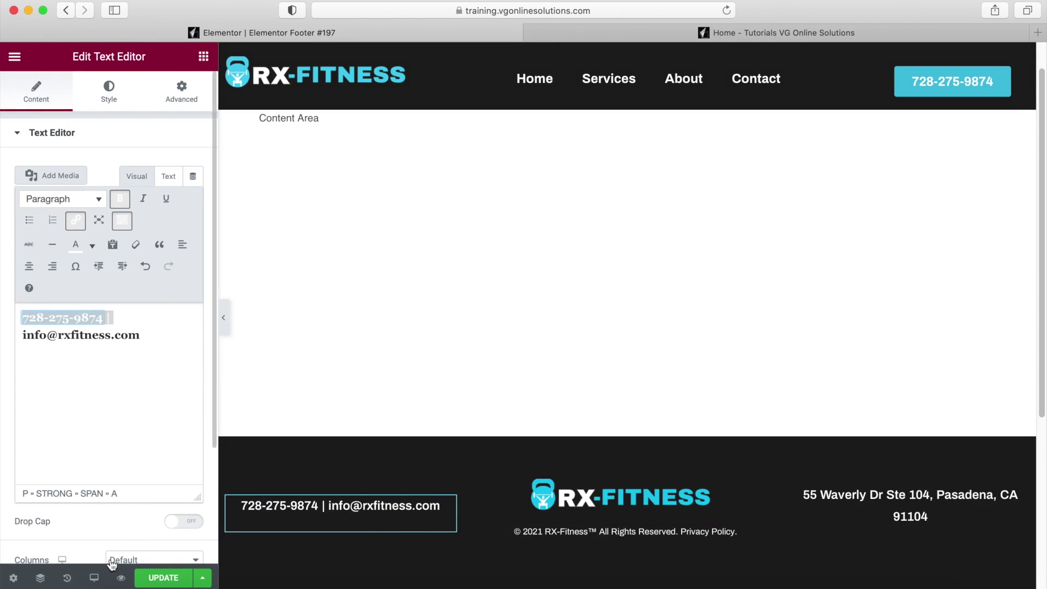
Preview the footer at tablet size with the editor panel collapsed.
left_click(94, 579)
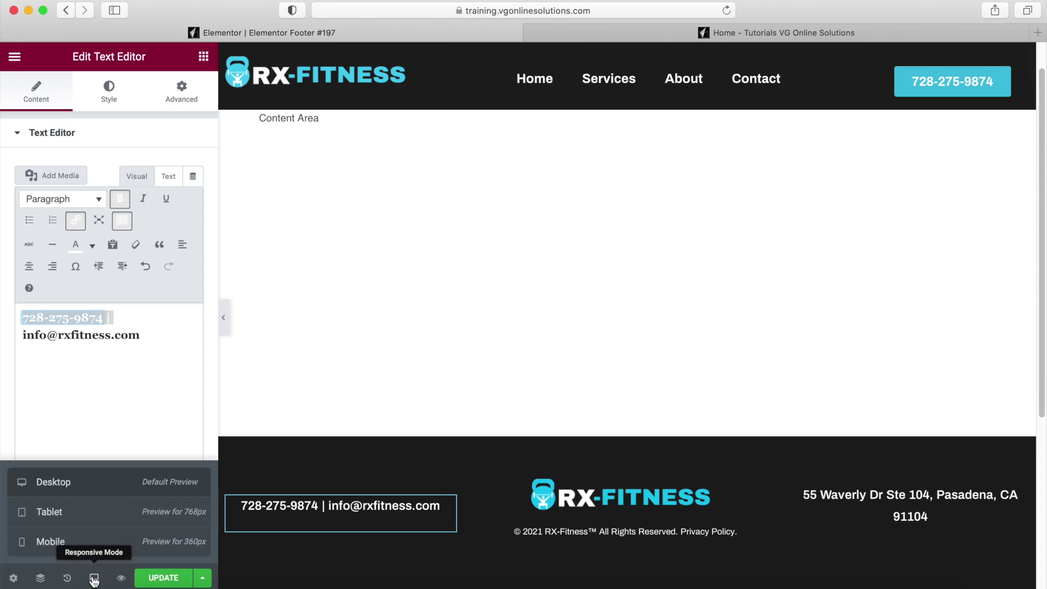
left_click(60, 518)
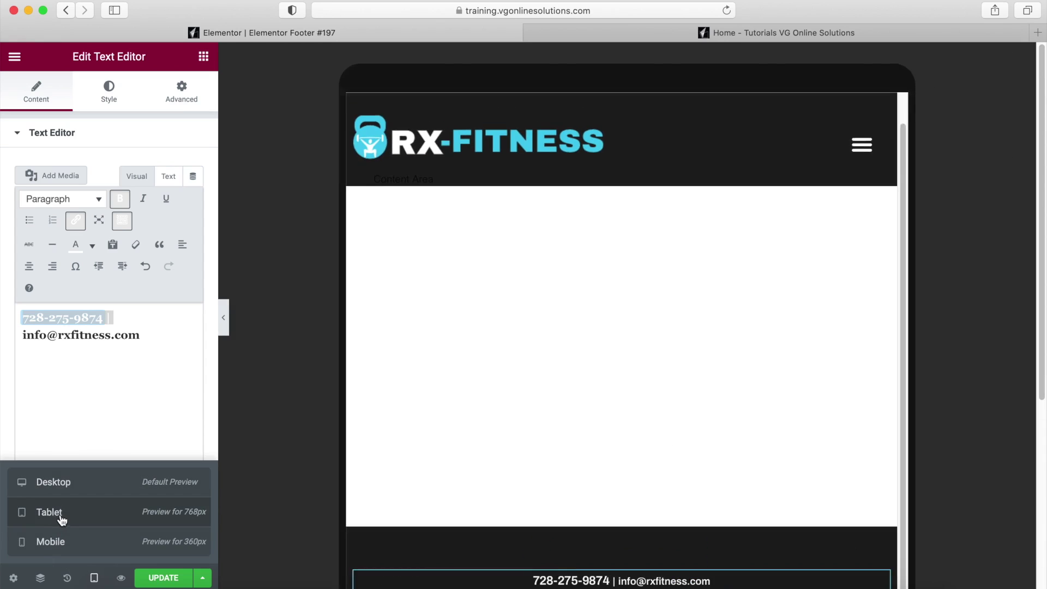
scroll(676, 480, "down", 3)
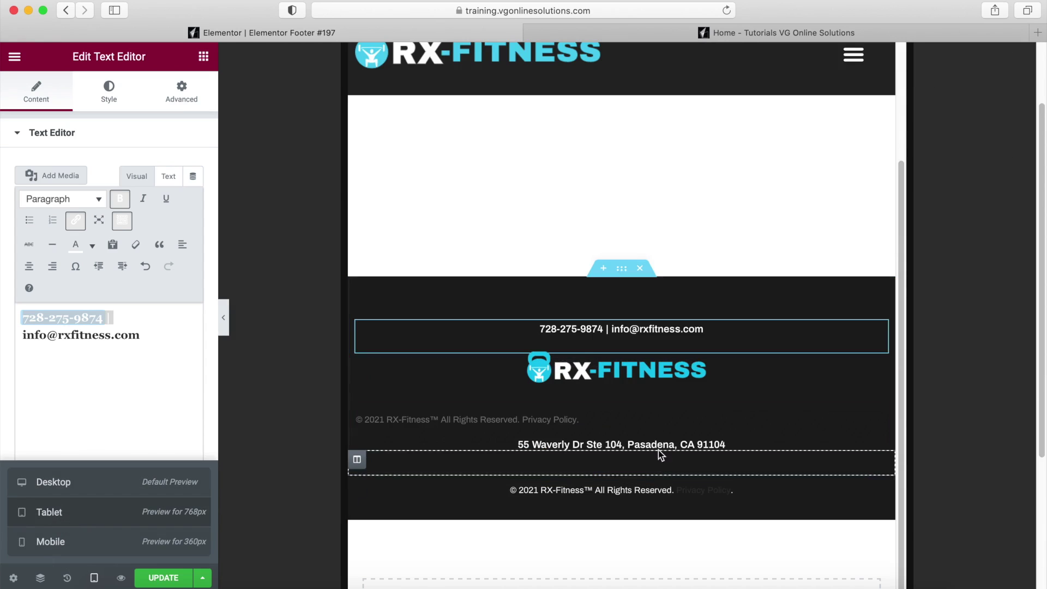
left_click(225, 316)
scroll(607, 418, "down", 4)
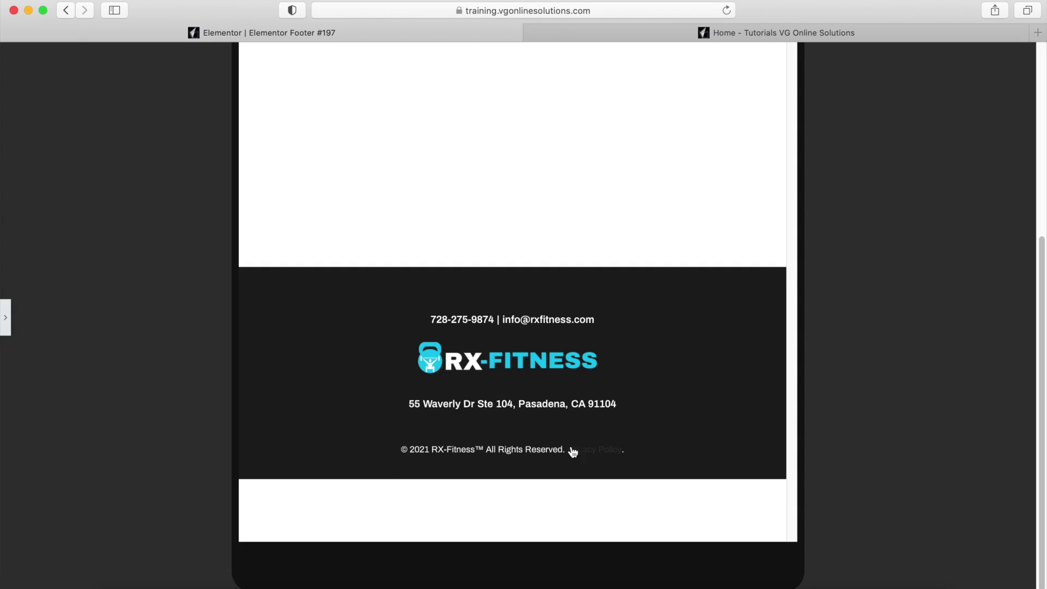
scroll(545, 444, "up", 1)
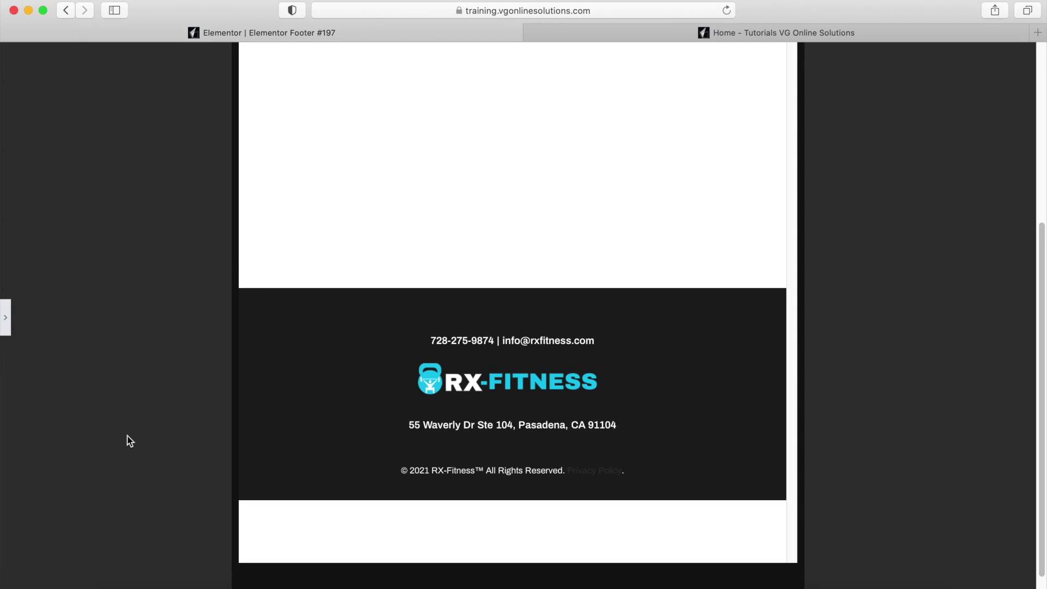
left_click(6, 318)
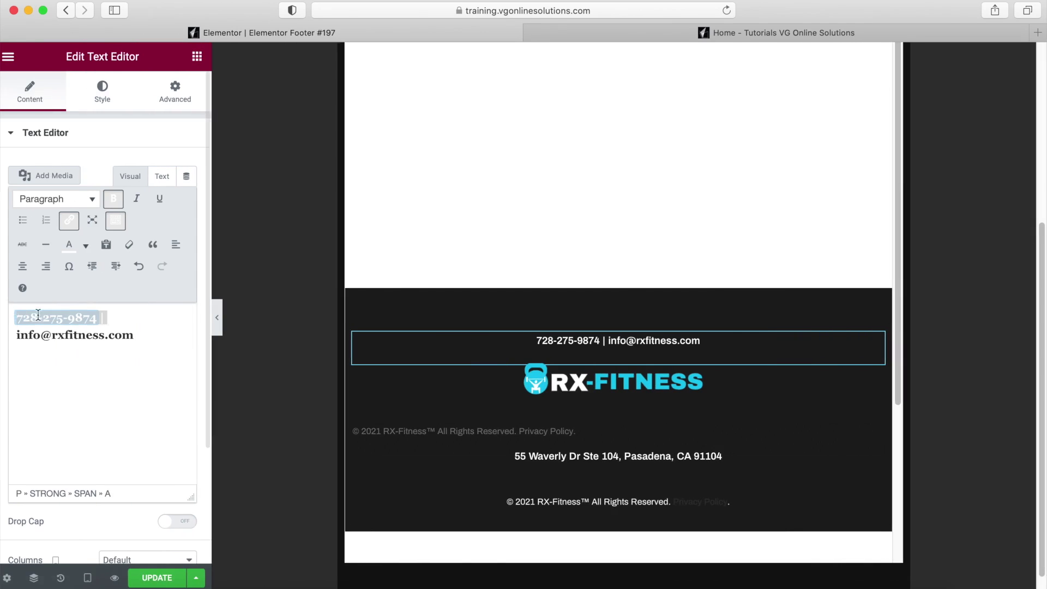
Preview the footer at mobile size, then switch back to the desktop preview.
left_click(87, 577)
left_click(60, 542)
scroll(615, 456, "down", 5)
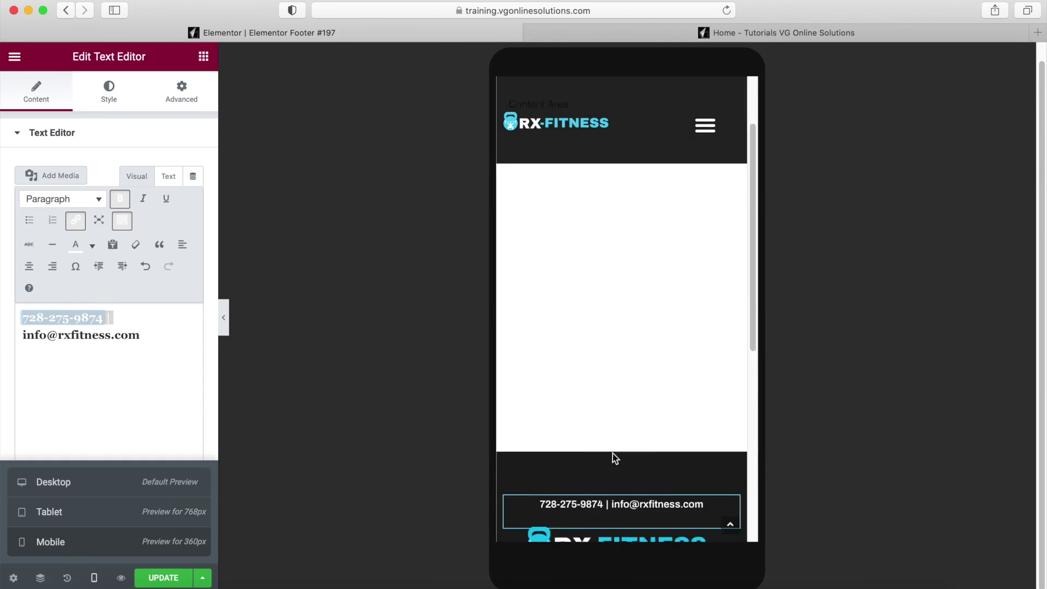
left_click(225, 328)
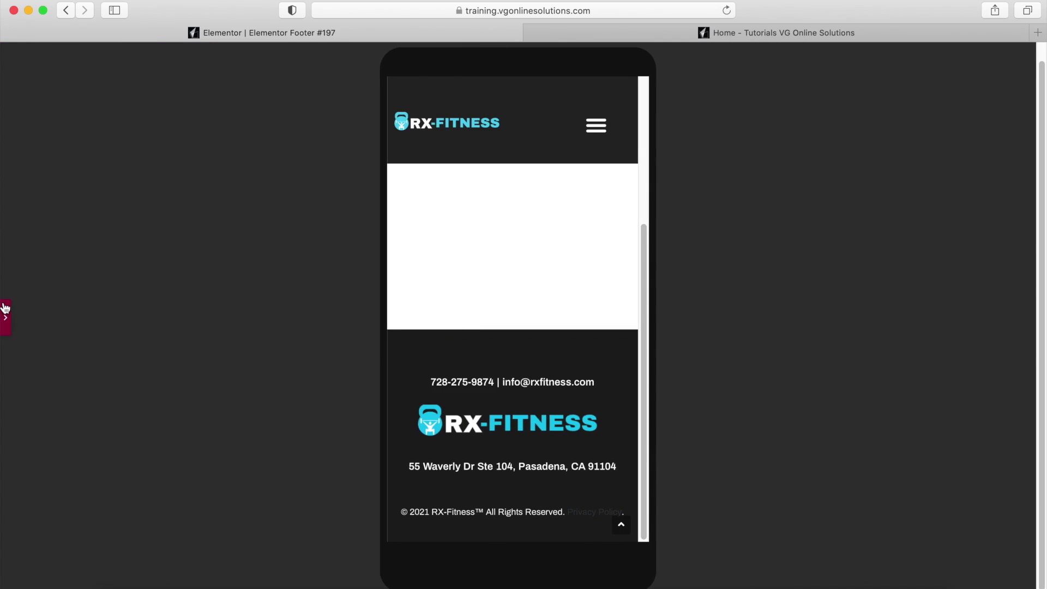
left_click(5, 308)
left_click(93, 577)
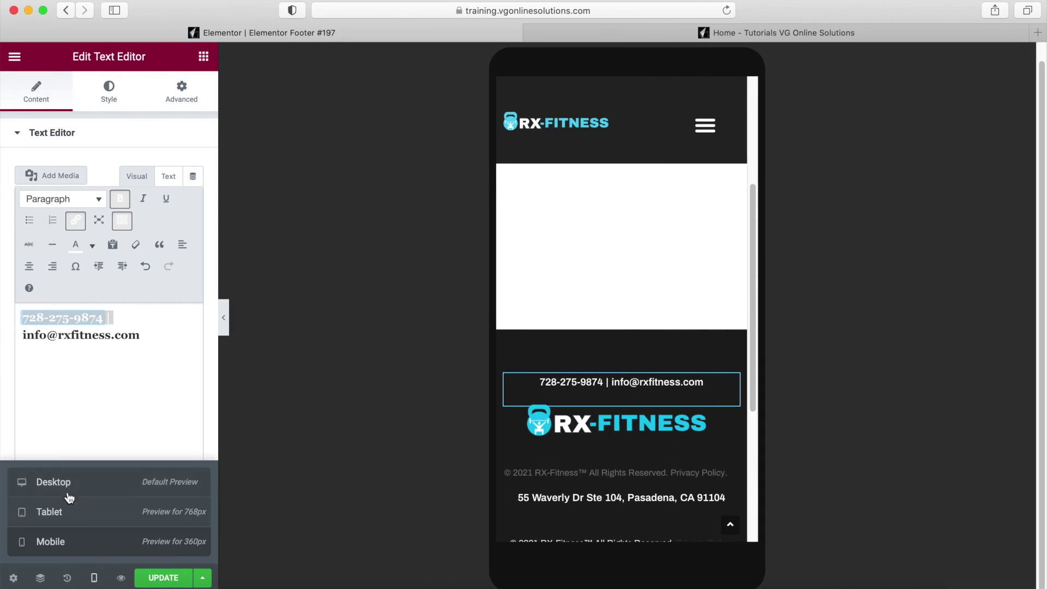
left_click(69, 483)
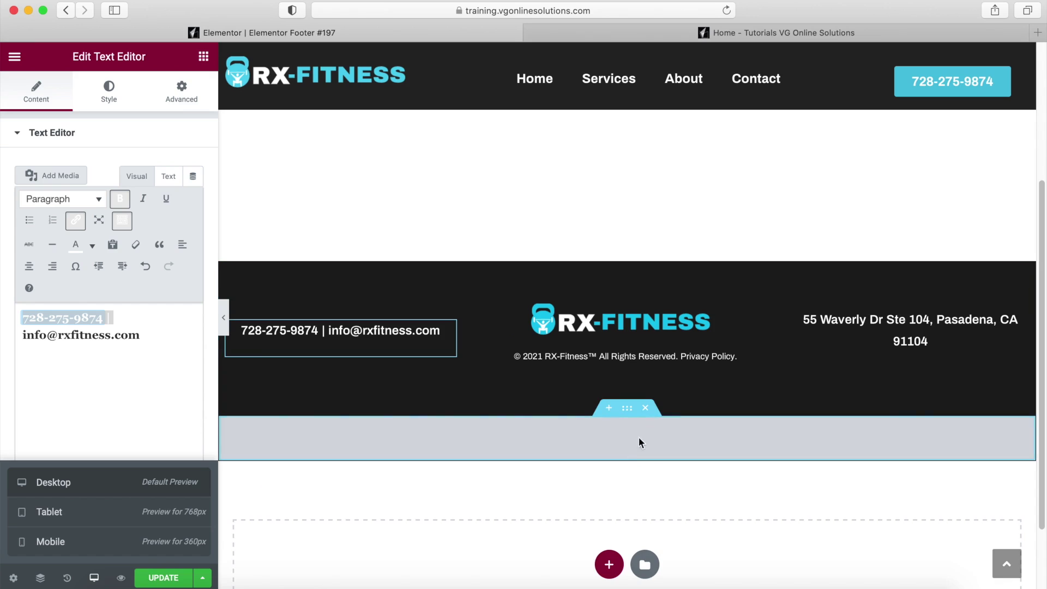
Open the bottom section's Advanced > Responsive visibility options and switch to the tablet preview.
left_click(627, 410)
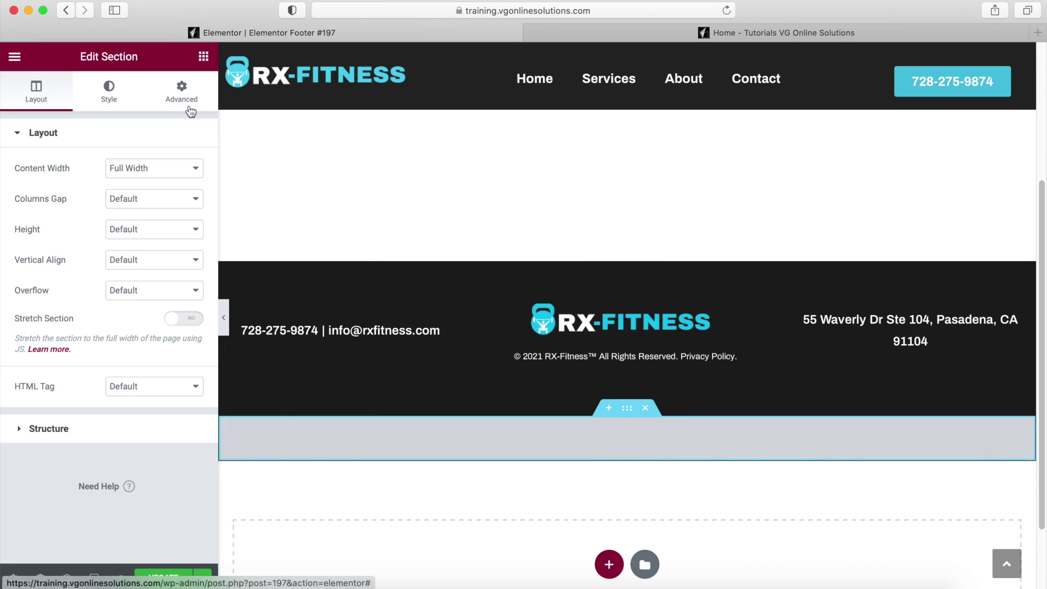
left_click(627, 409)
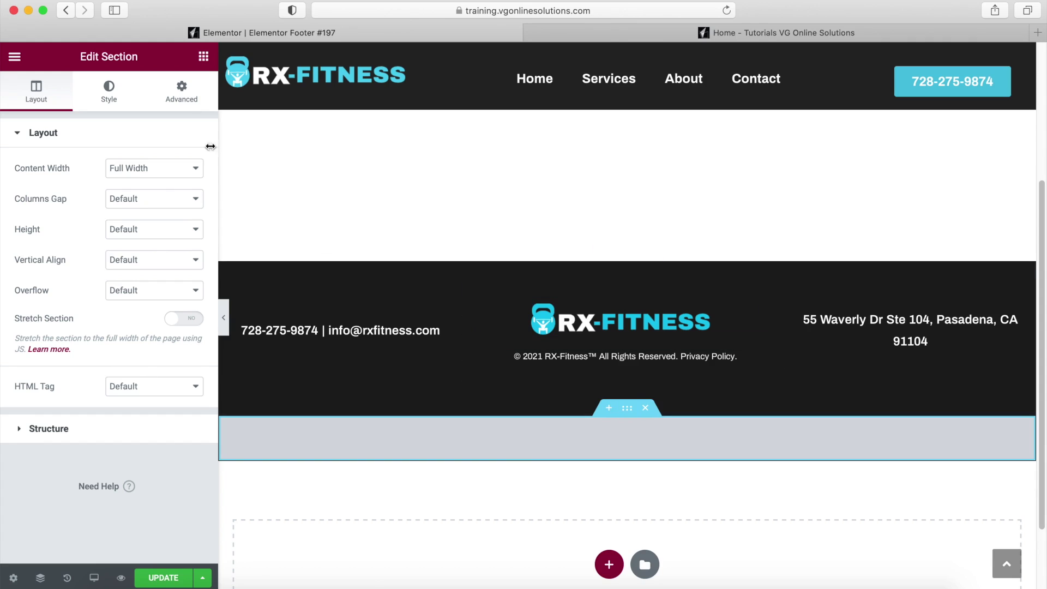
left_click(182, 90)
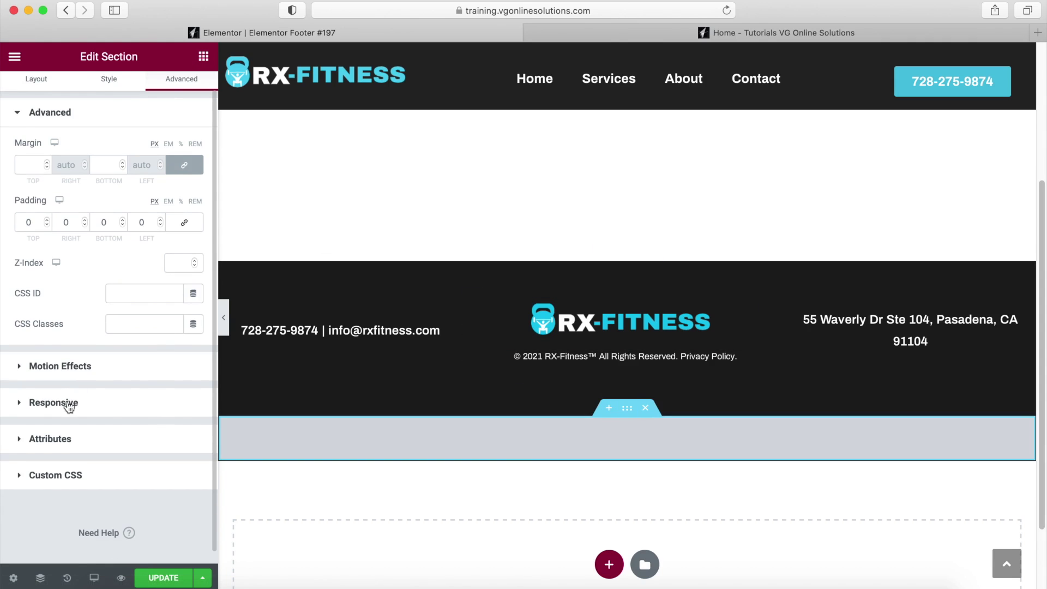
left_click(35, 402)
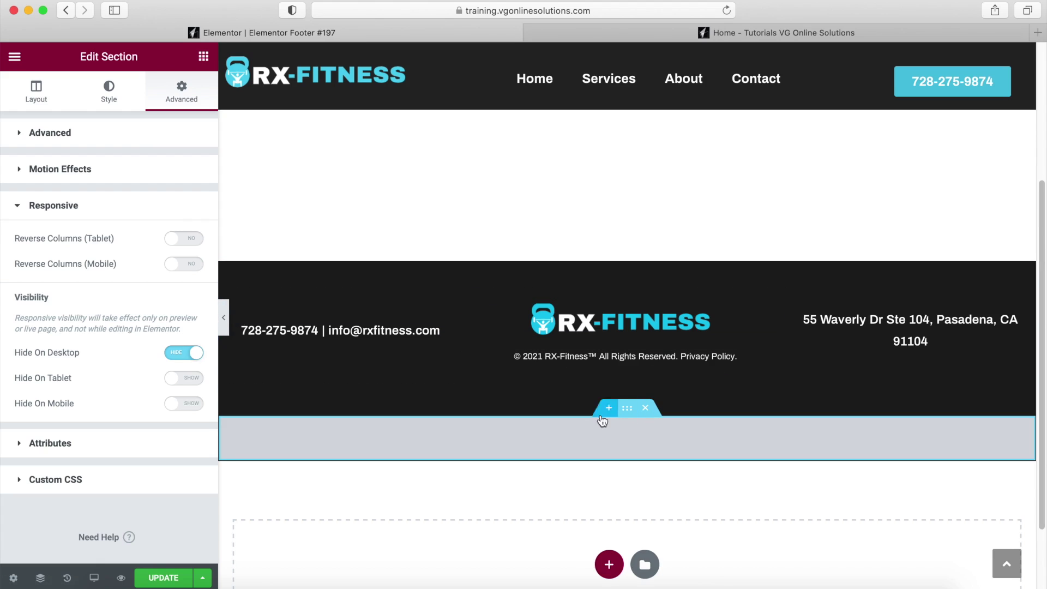
left_click(94, 578)
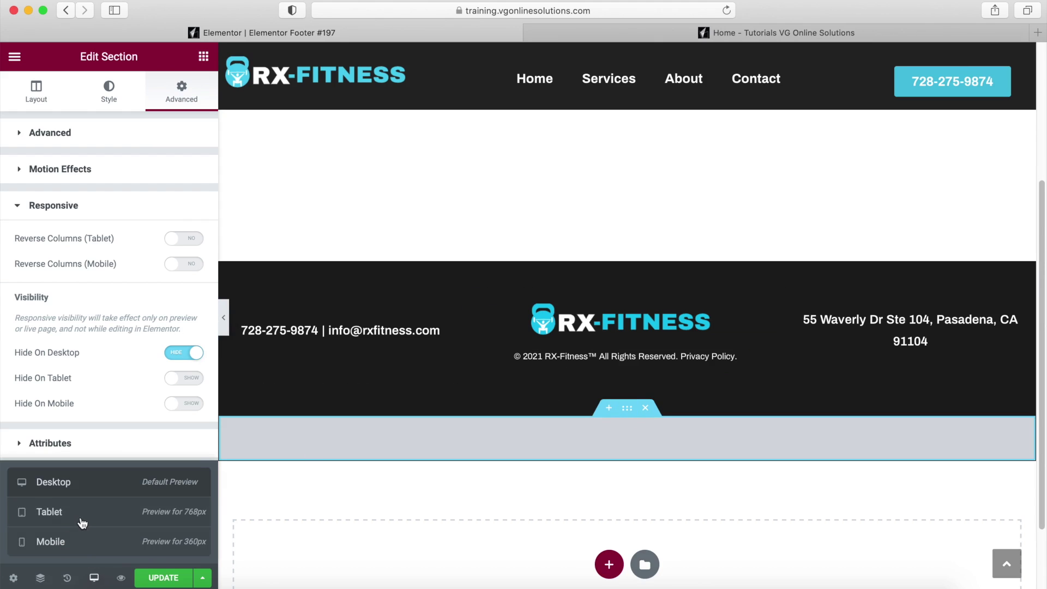
left_click(100, 517)
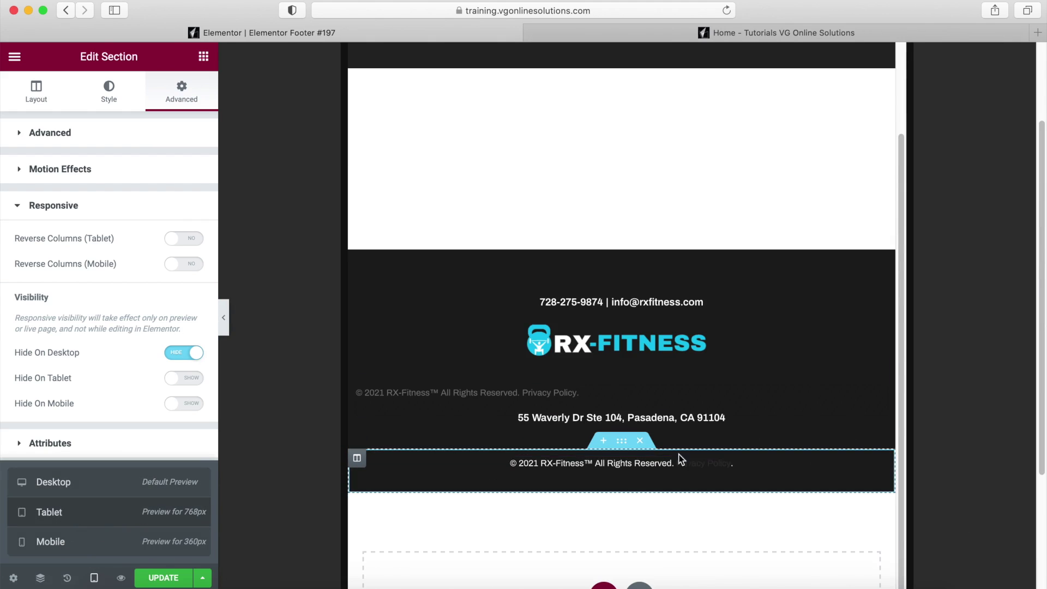
Color the bottom line's 'Privacy Policy' link white, then open the upper copyright text's Advanced settings.
left_click(880, 465)
left_click_drag(155, 334, 78, 332)
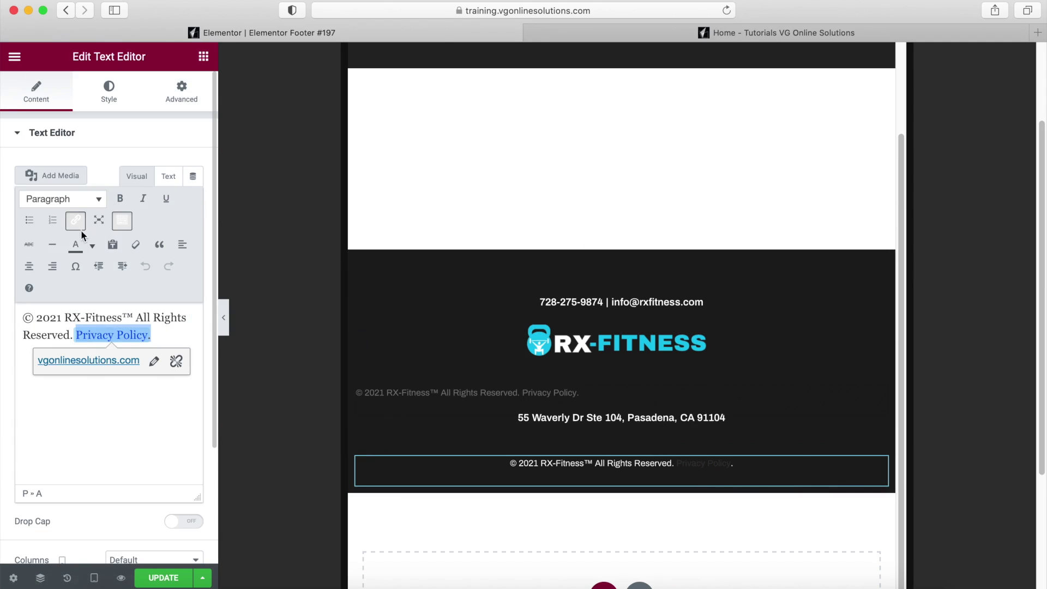
left_click(92, 246)
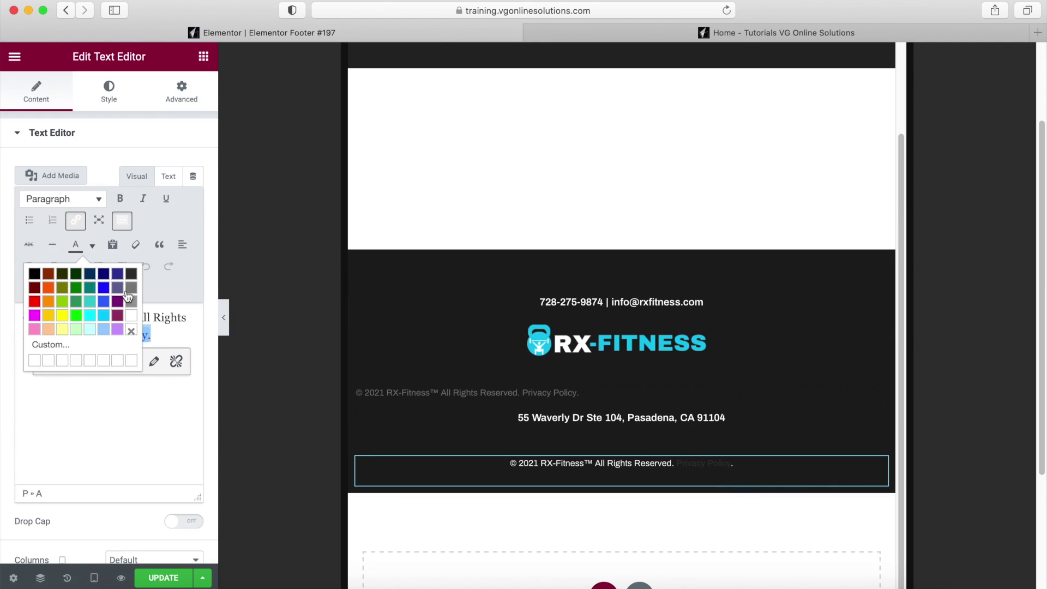
left_click(129, 316)
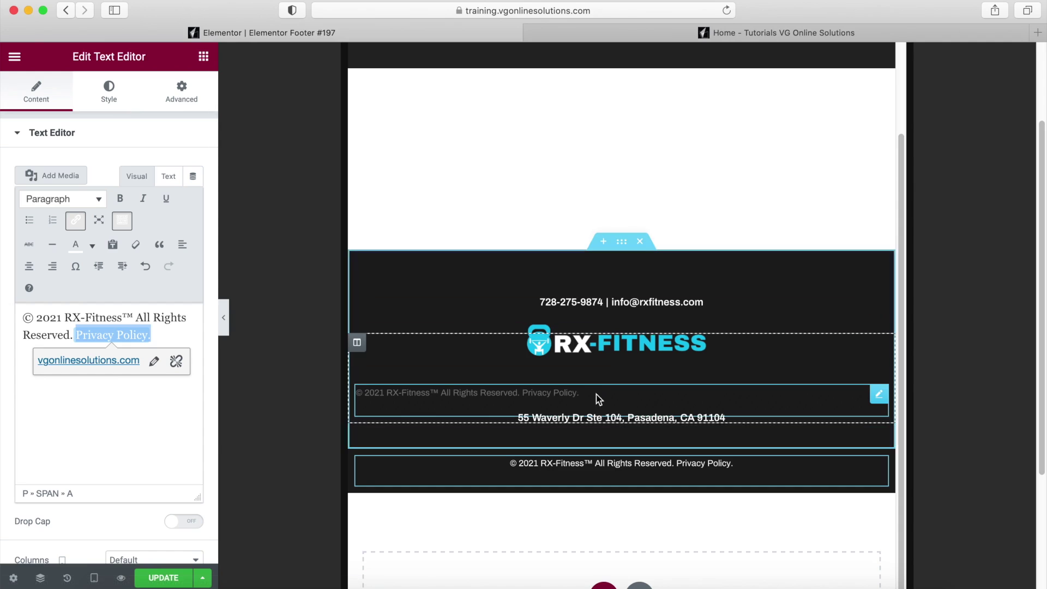
left_click(879, 394)
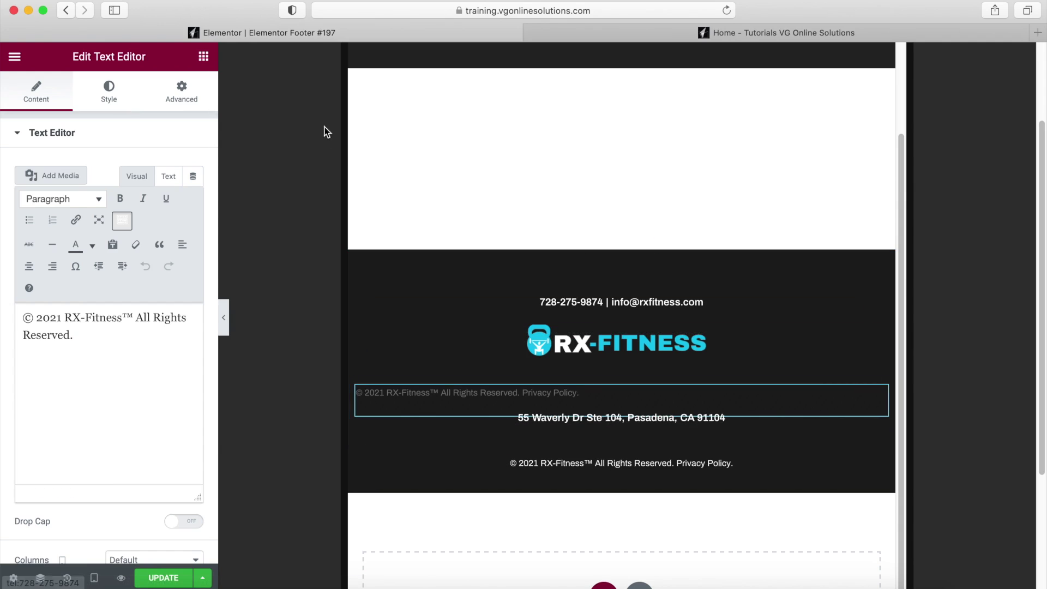
left_click(183, 95)
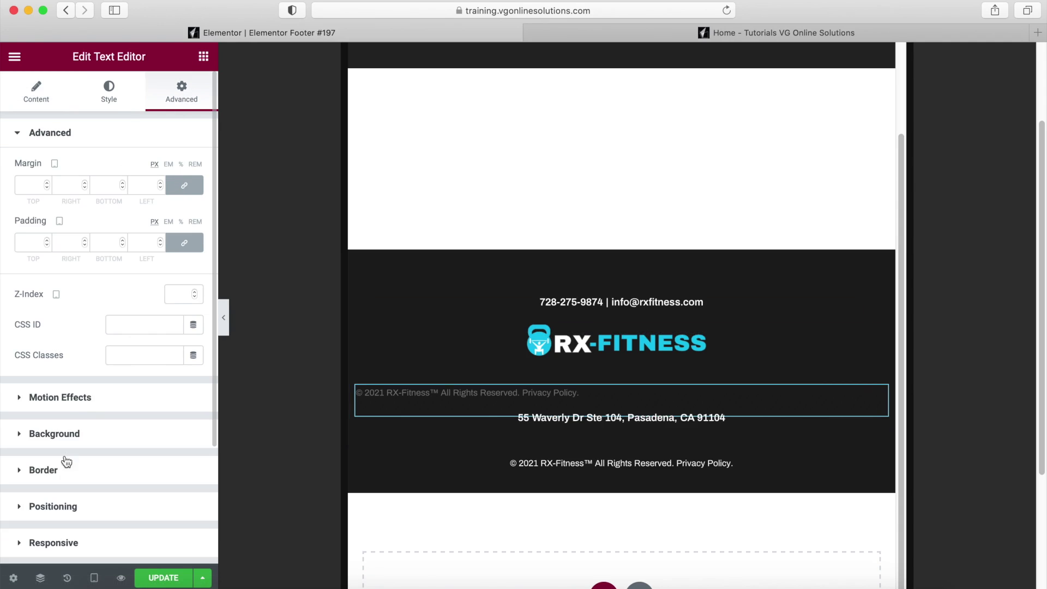
Hide the copyright text under the logo on tablet and mobile, verify on tablet, then return to desktop preview.
left_click(49, 539)
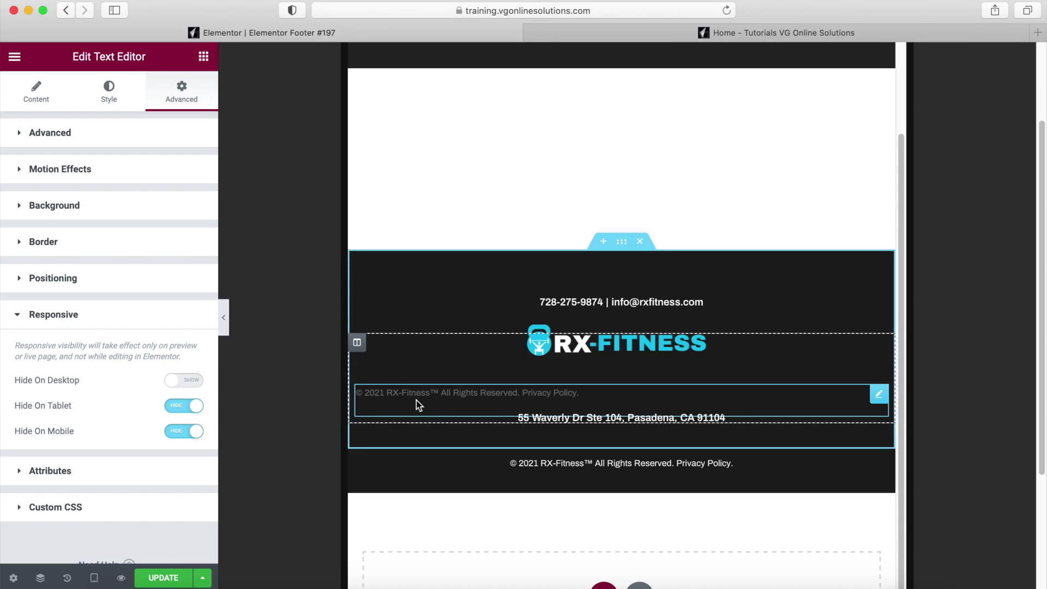
left_click(227, 328)
scroll(567, 423, "down", 3)
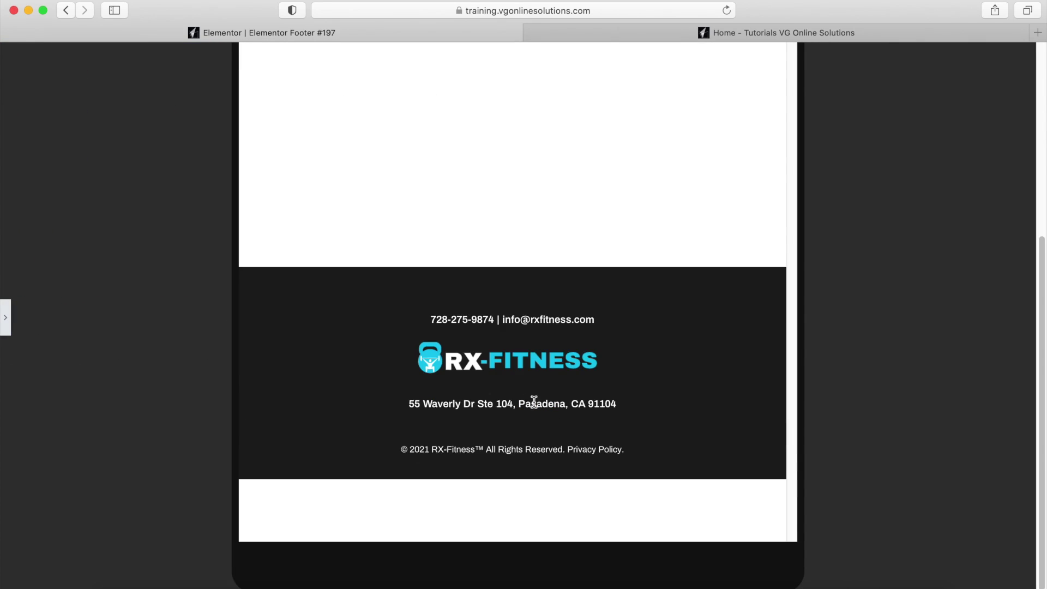
left_click(5, 318)
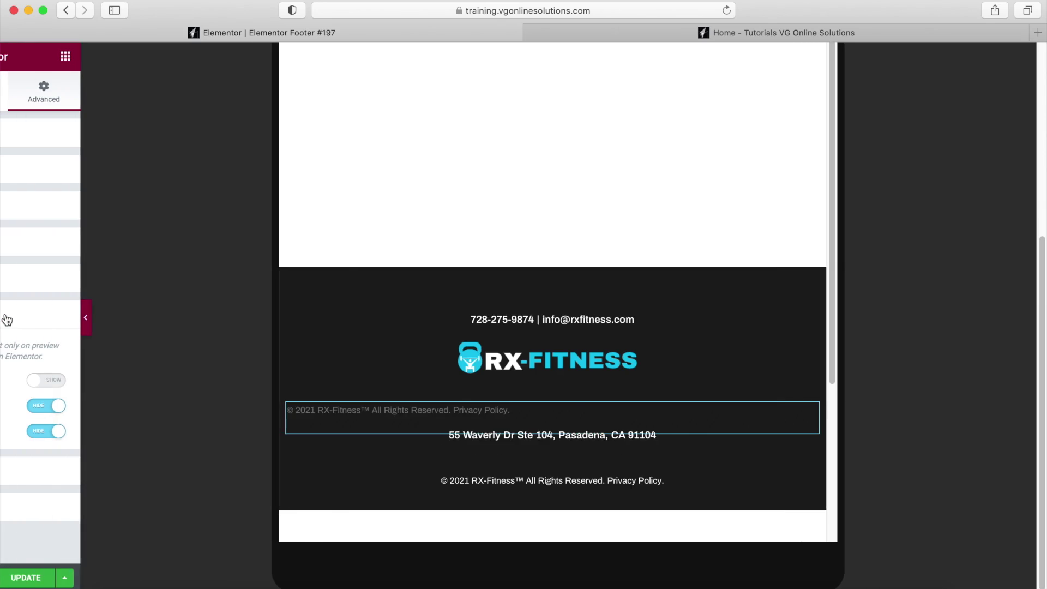
left_click(94, 577)
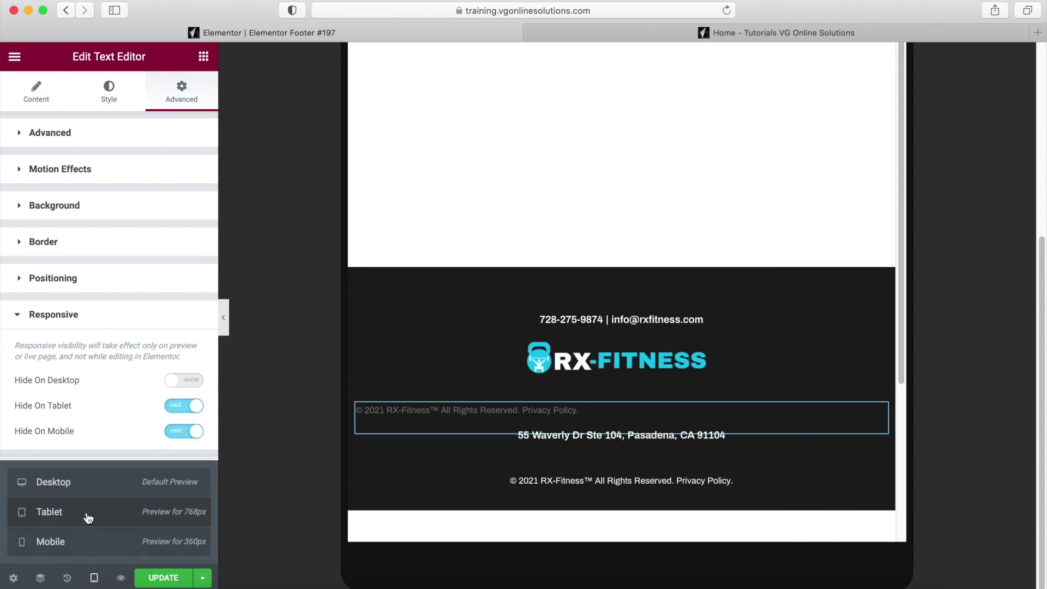
left_click(101, 487)
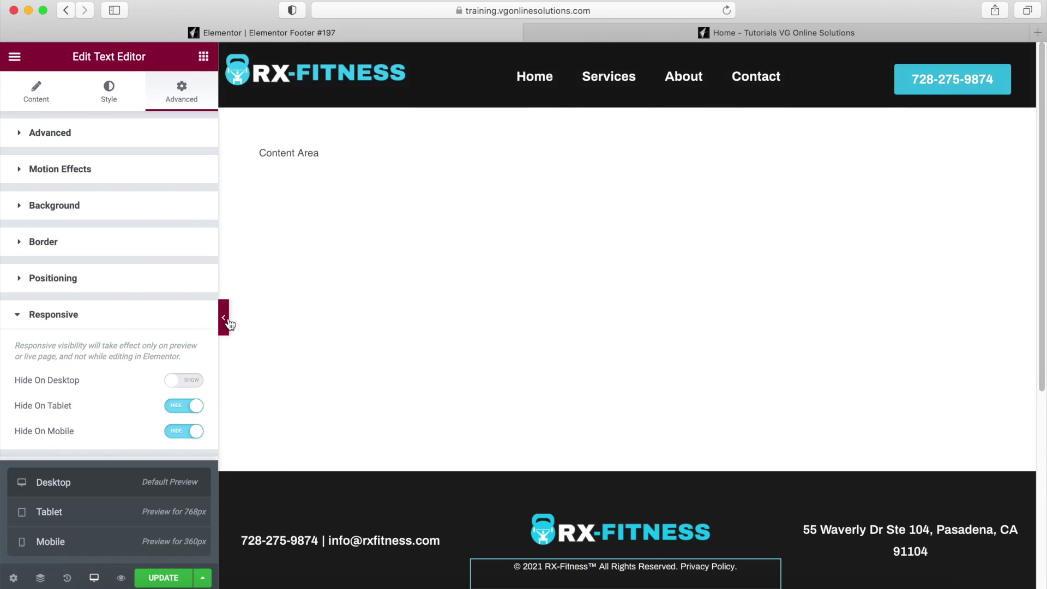
Review the full desktop footer, save the template with Update, and go to the live Home tab.
left_click(226, 323)
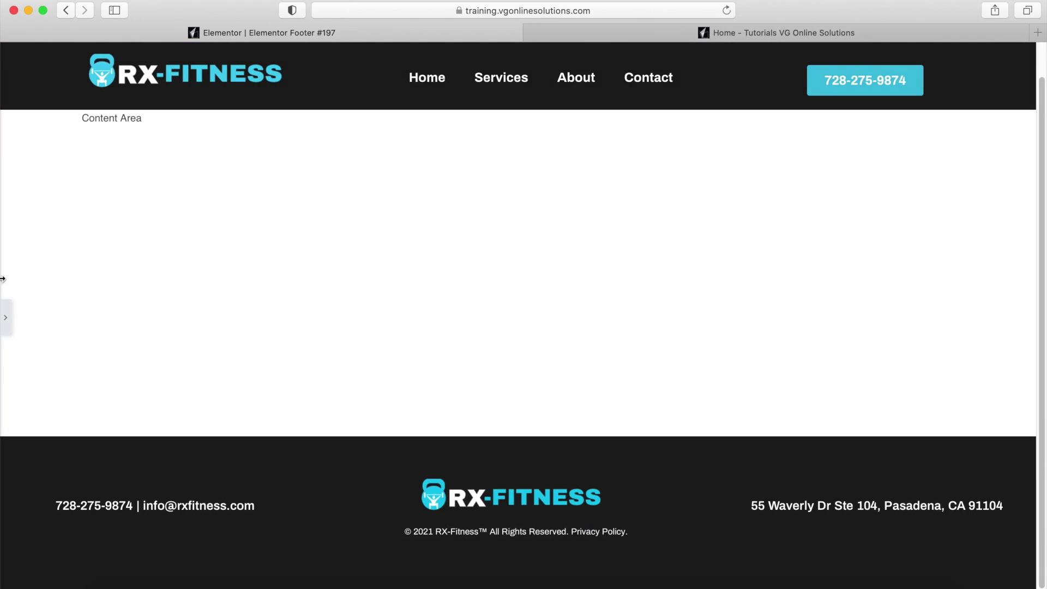
left_click(5, 322)
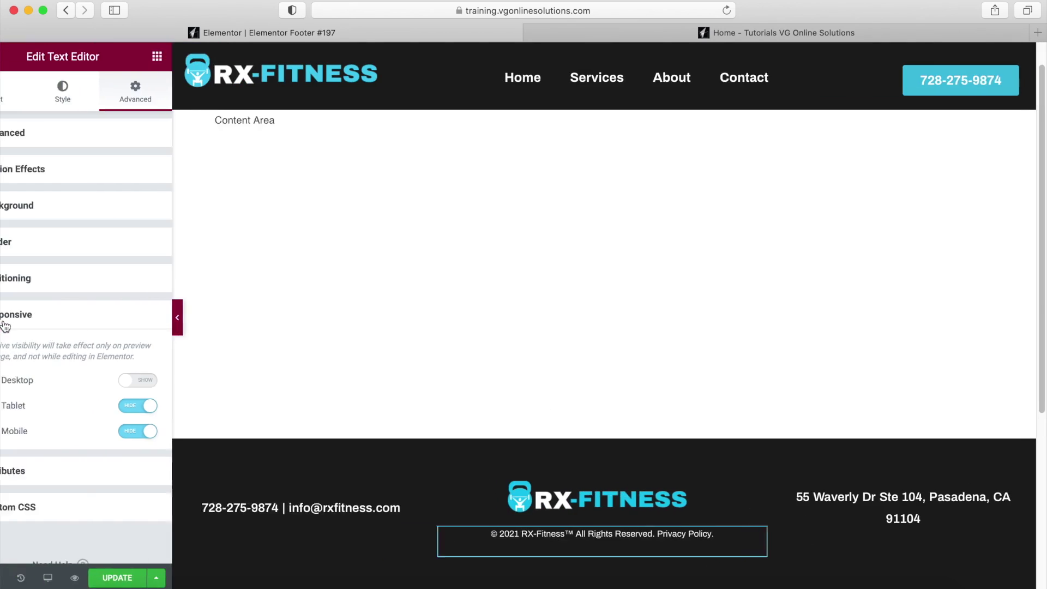
left_click(156, 581)
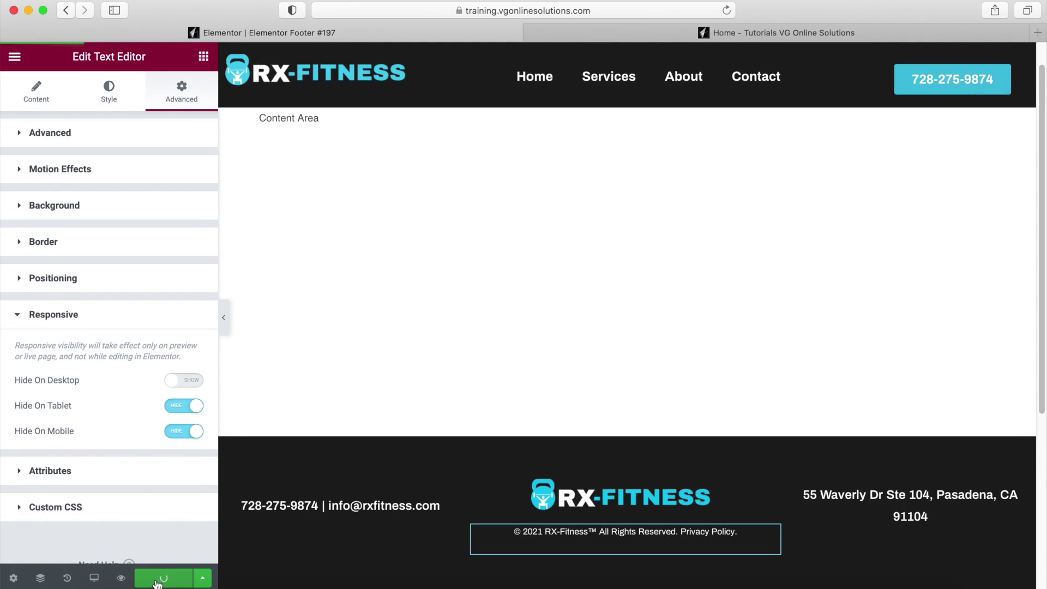
left_click(716, 35)
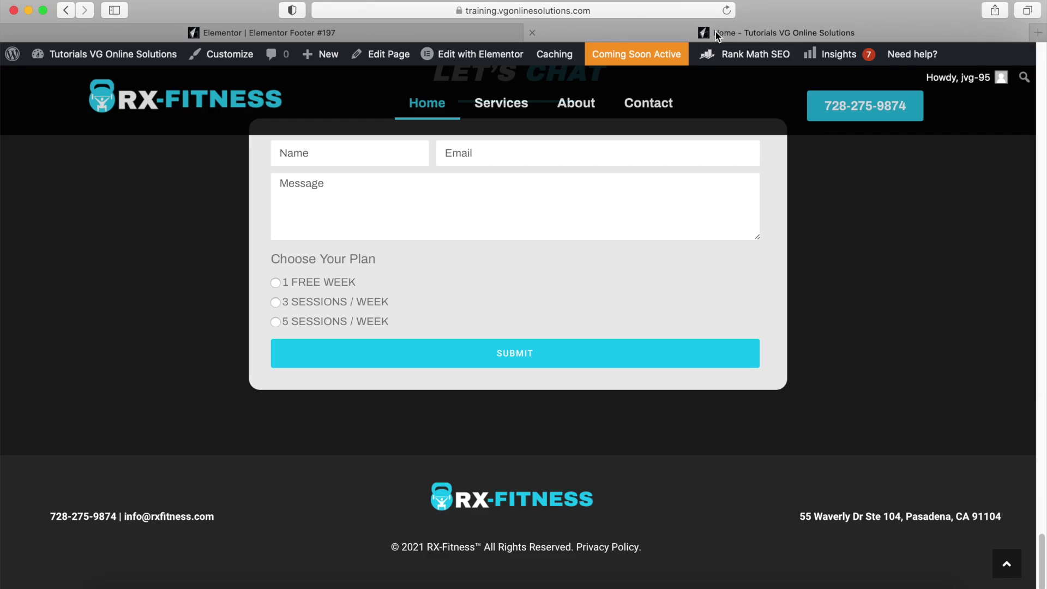
Reload the live Home page so the updated dark footer appears.
left_click(728, 11)
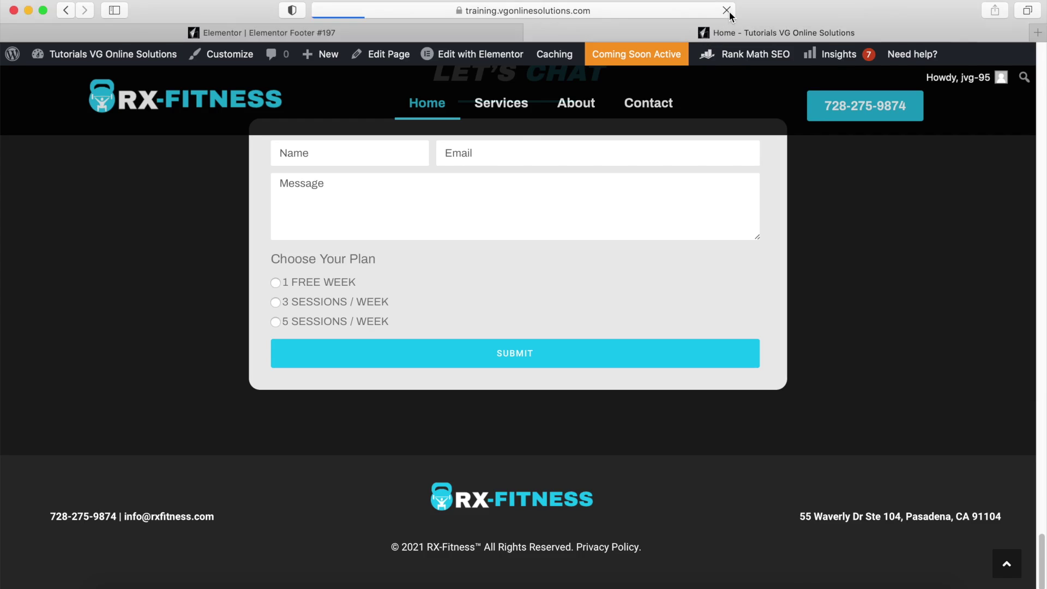